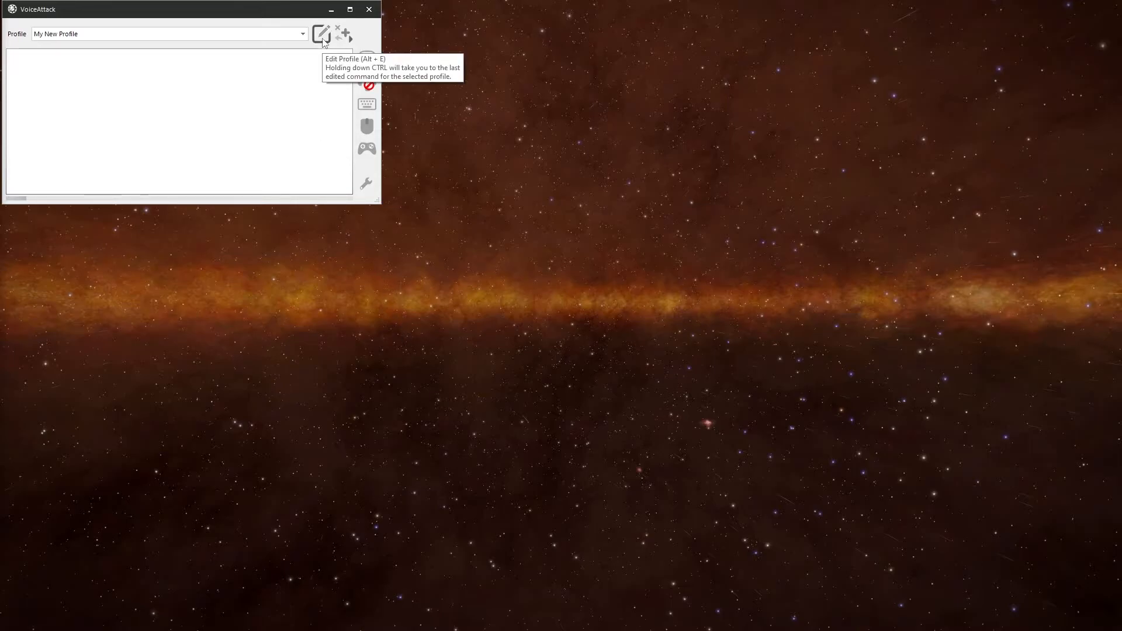
# Open My New Profile for editing and cycle its command list through both spoken-command sort orders.
pyautogui.click(323, 40)
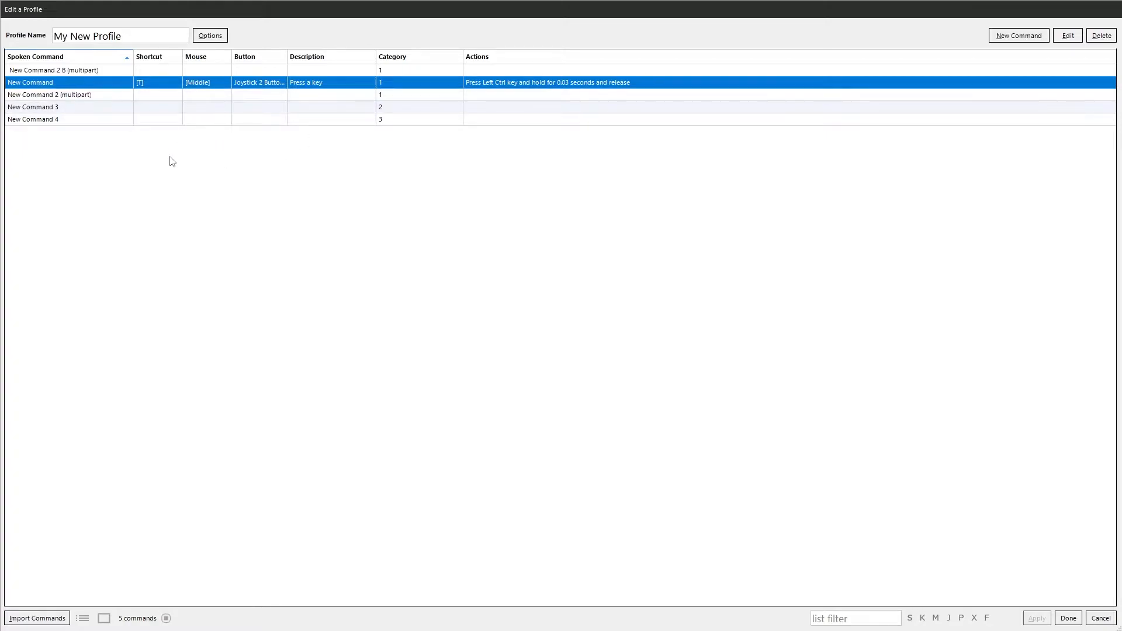
pyautogui.click(92, 59)
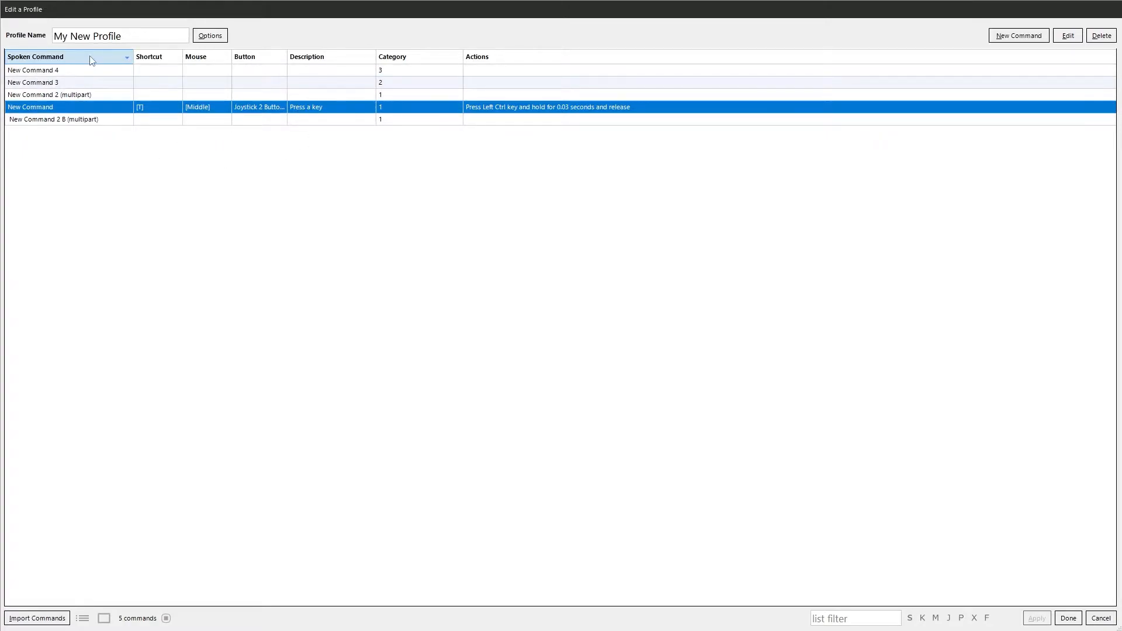
pyautogui.click(91, 59)
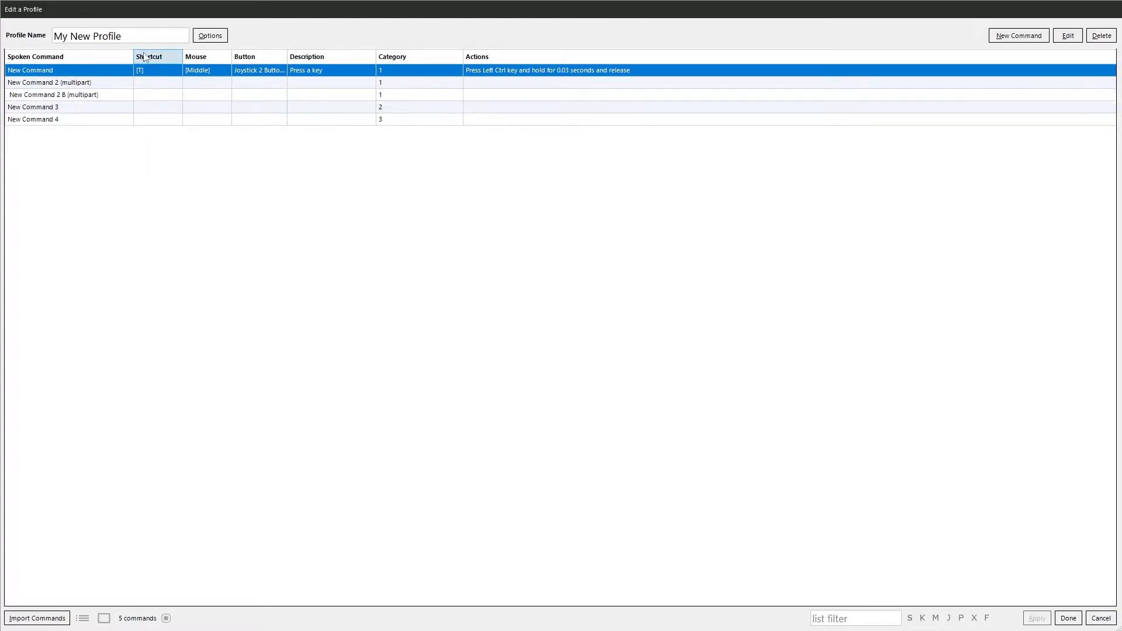
pyautogui.moveTo(134, 36); pyautogui.dragTo(39, 37)
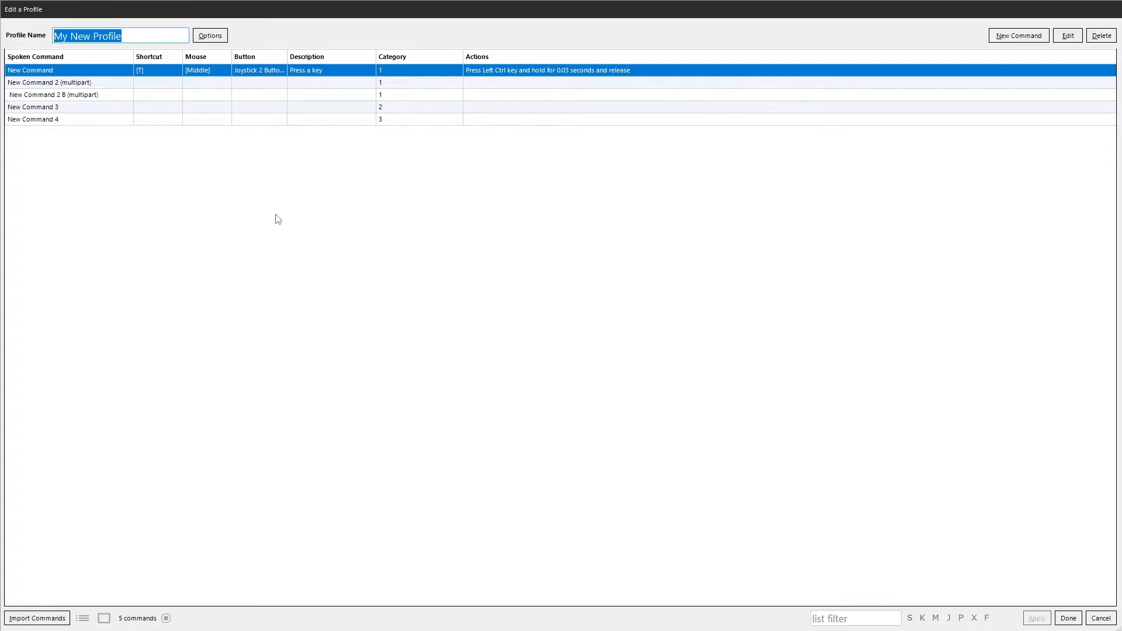
# Open the profile options and switch the spoken-prefix listening override on and back off.
pyautogui.click(212, 41)
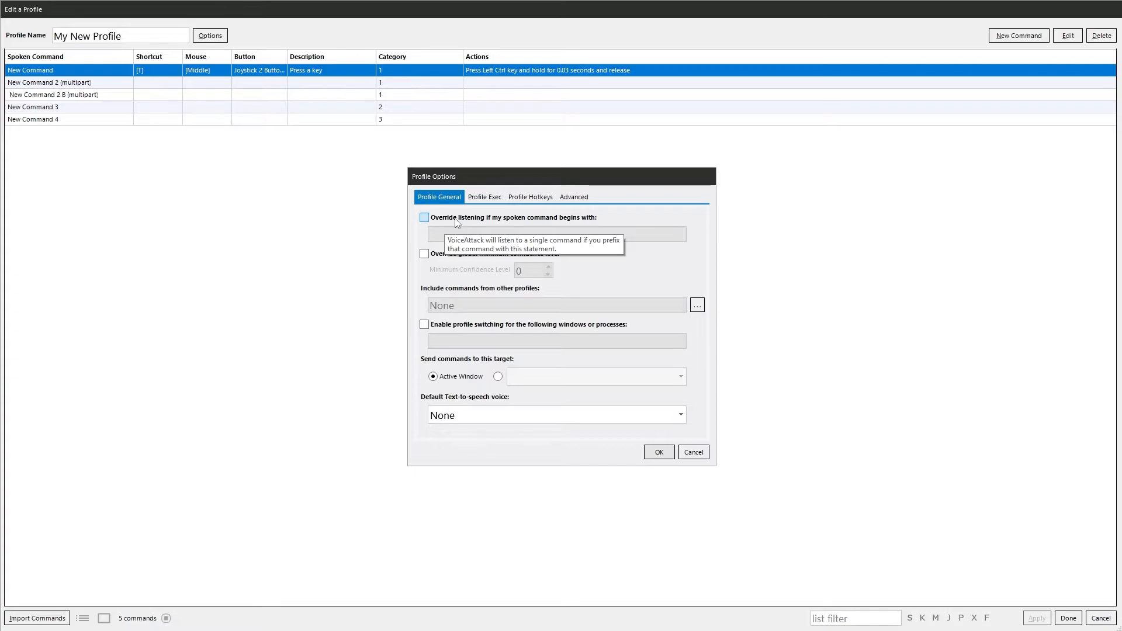
pyautogui.click(424, 217)
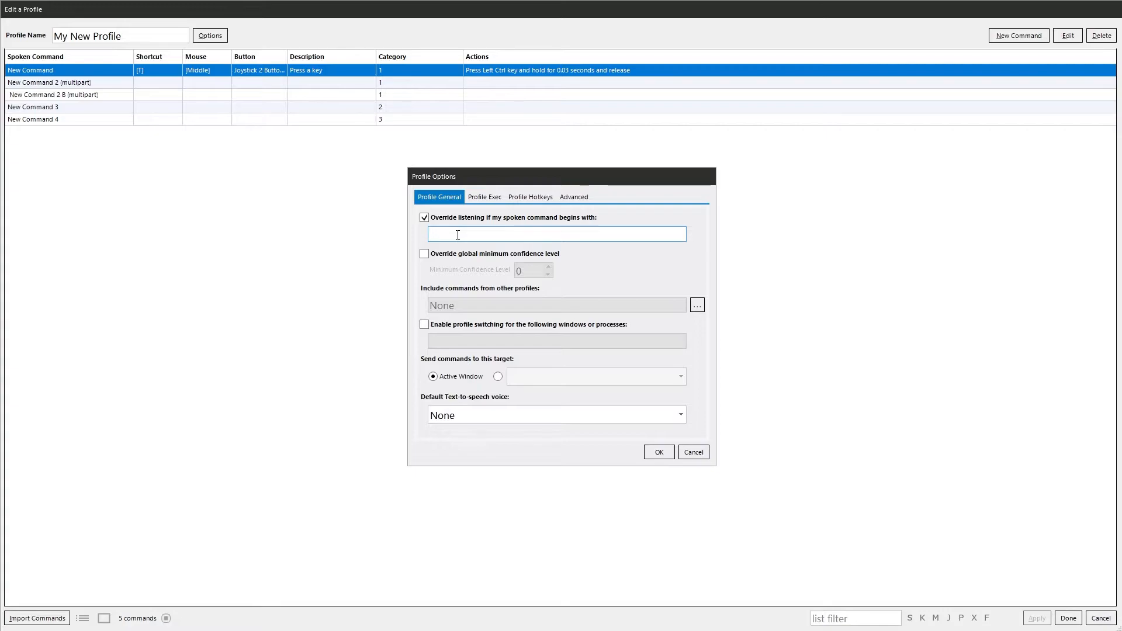
pyautogui.click(435, 219)
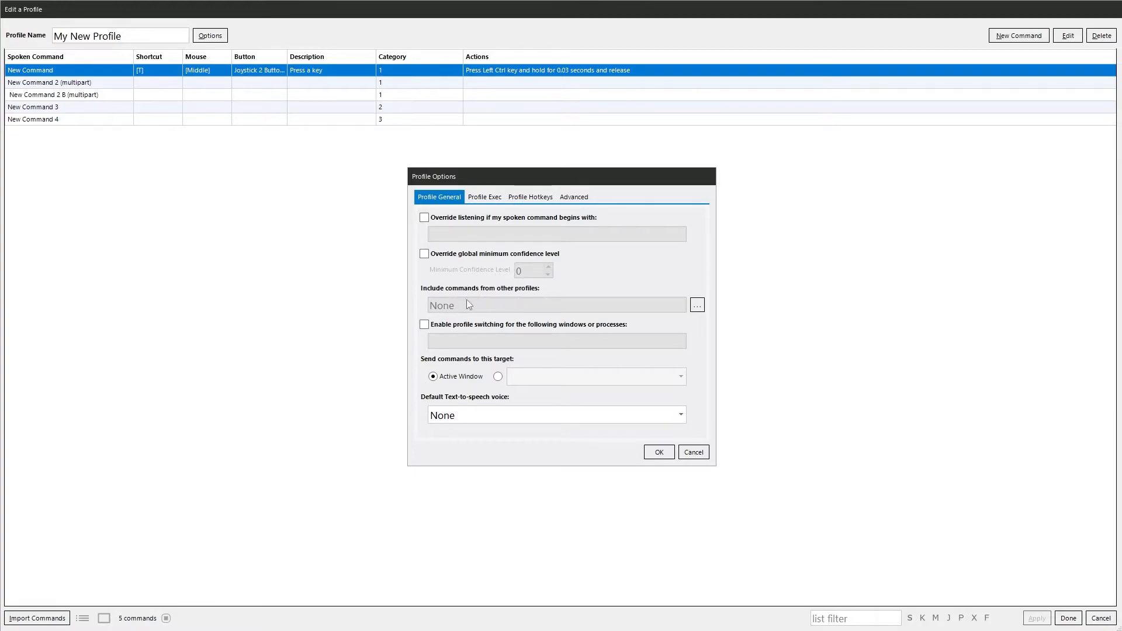
# Examine which other profiles can have their commands included, and leave the selection without adding any.
pyautogui.click(699, 306)
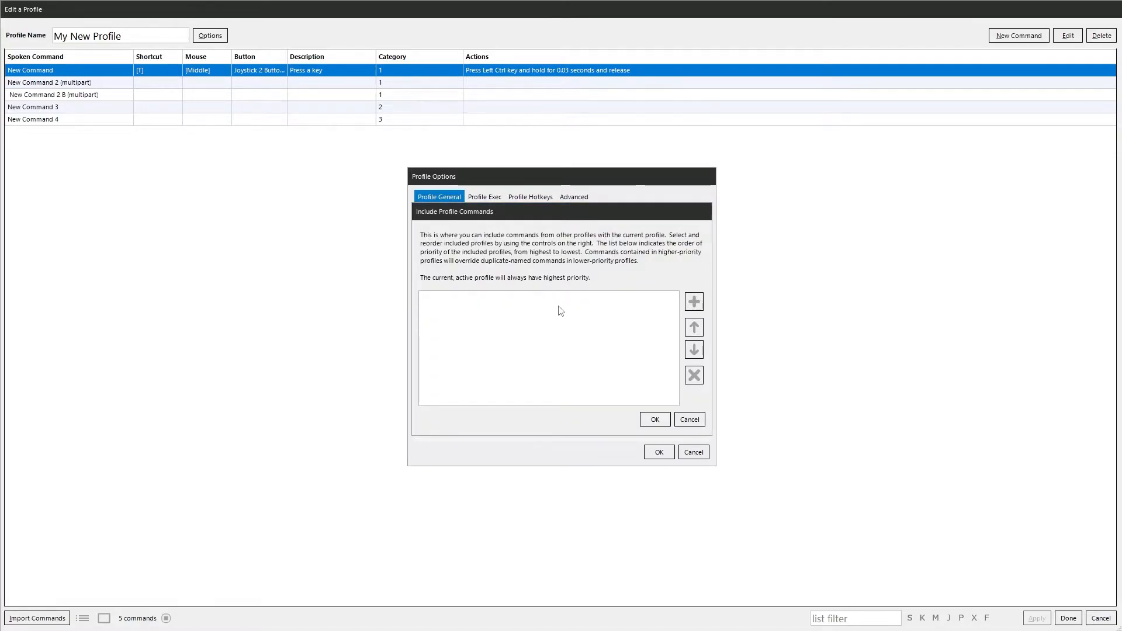
pyautogui.click(693, 302)
pyautogui.click(689, 325)
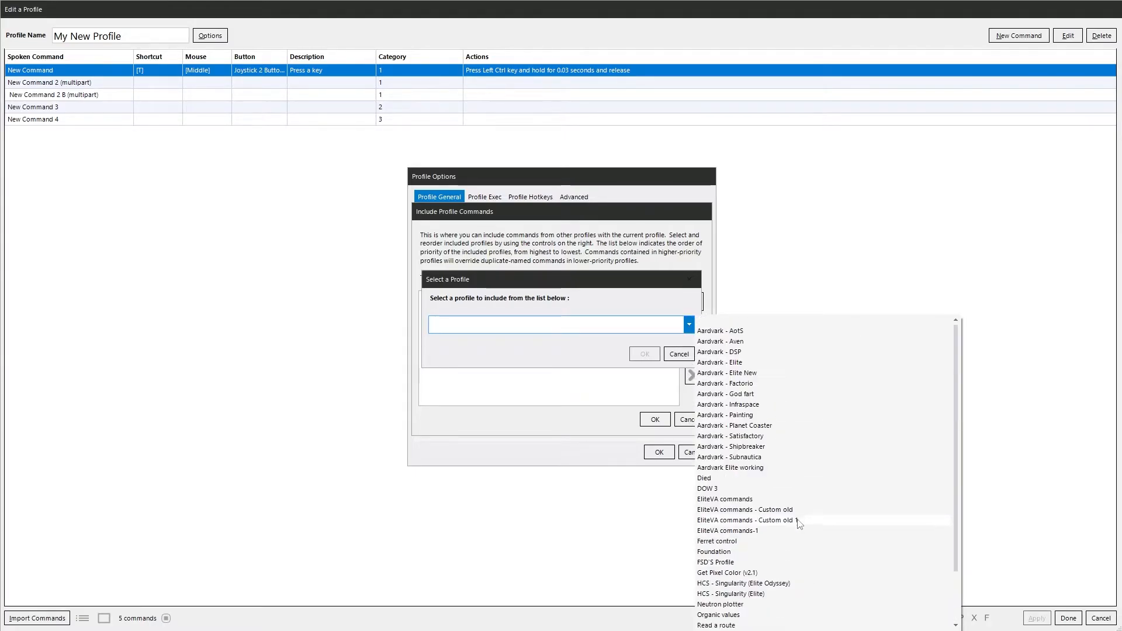
pyautogui.click(681, 356)
pyautogui.click(680, 355)
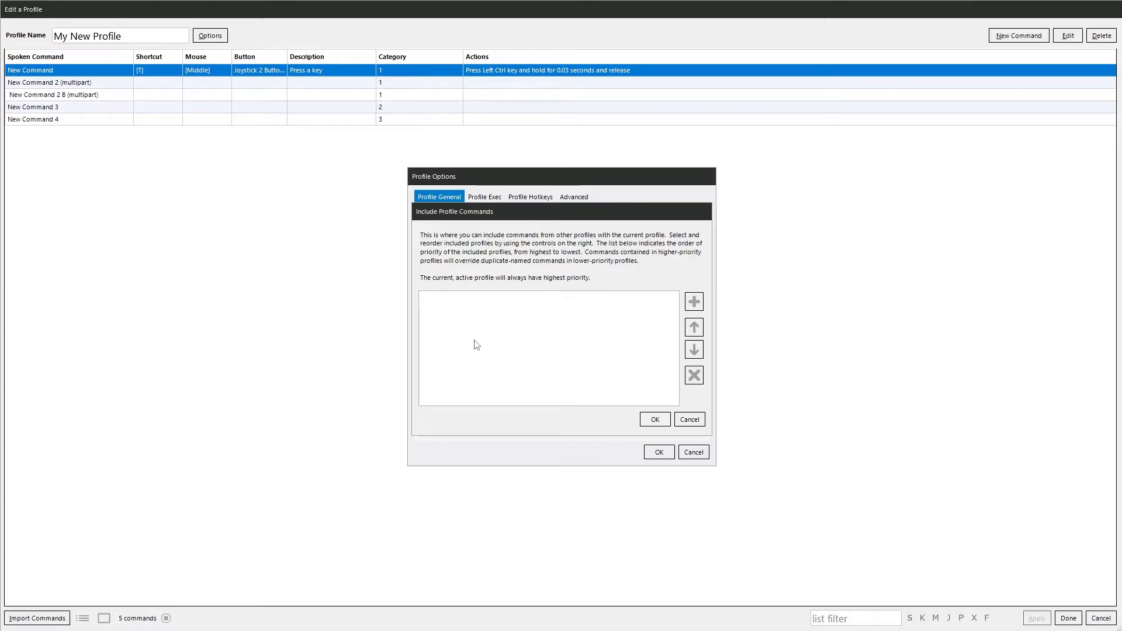
pyautogui.click(687, 420)
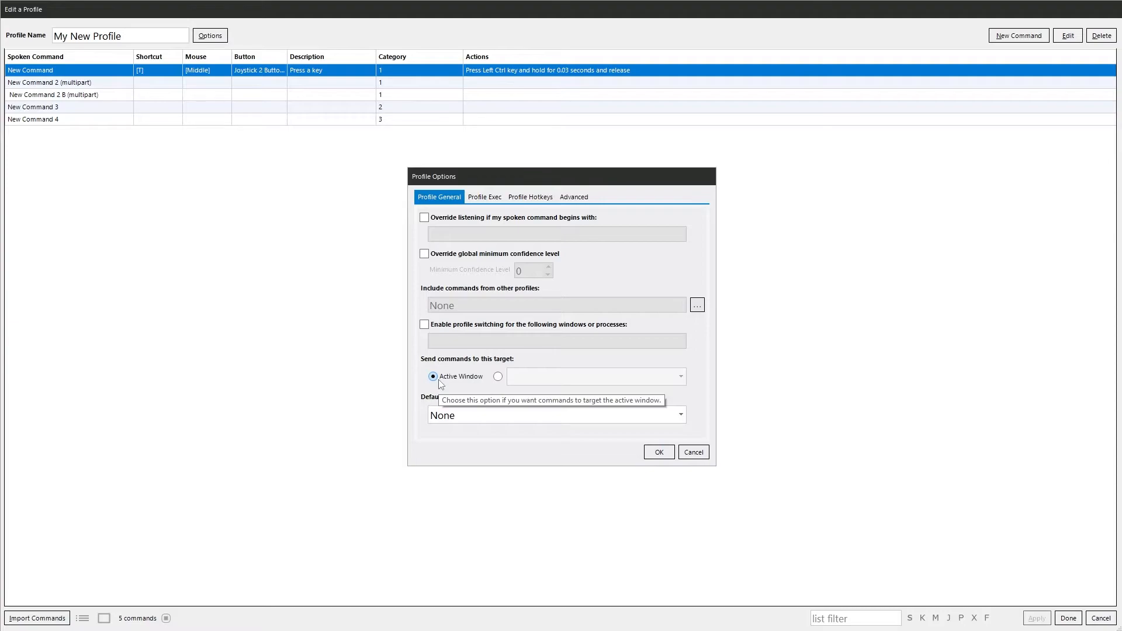
# Try a specific command target, restore Active Window, and keep None as the default text-to-speech voice.
pyautogui.click(498, 376)
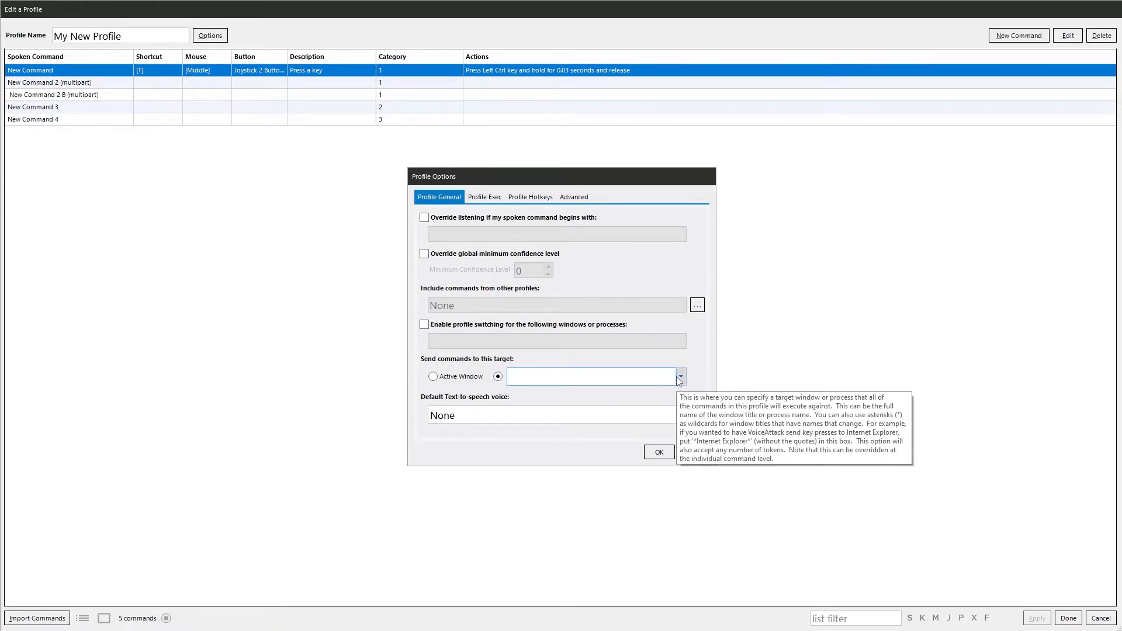
pyautogui.click(434, 376)
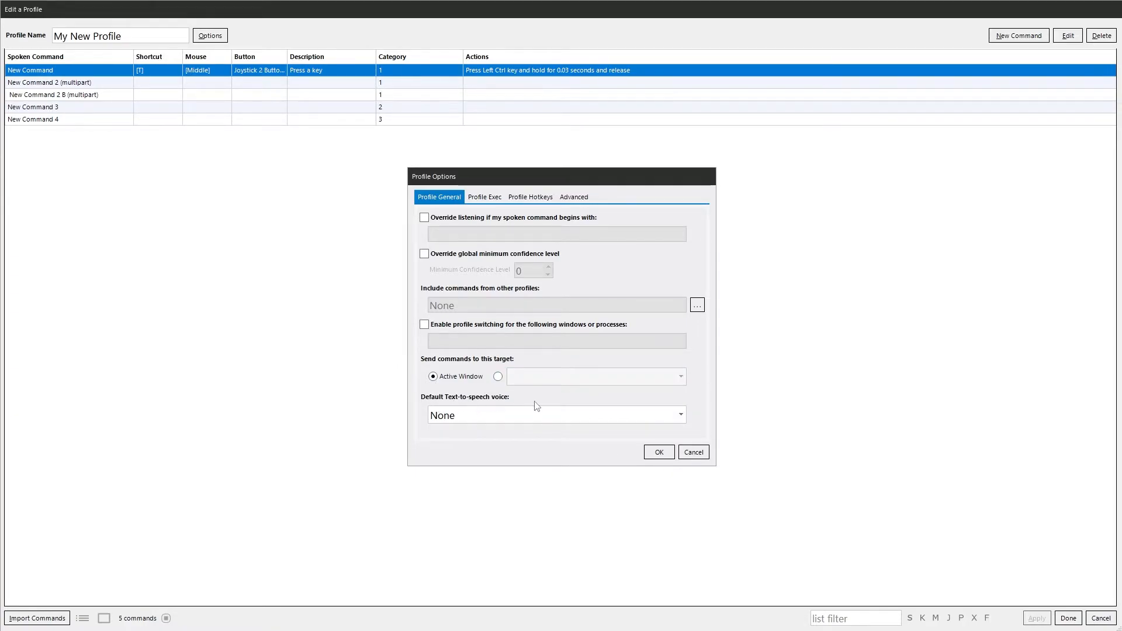
pyautogui.click(680, 415)
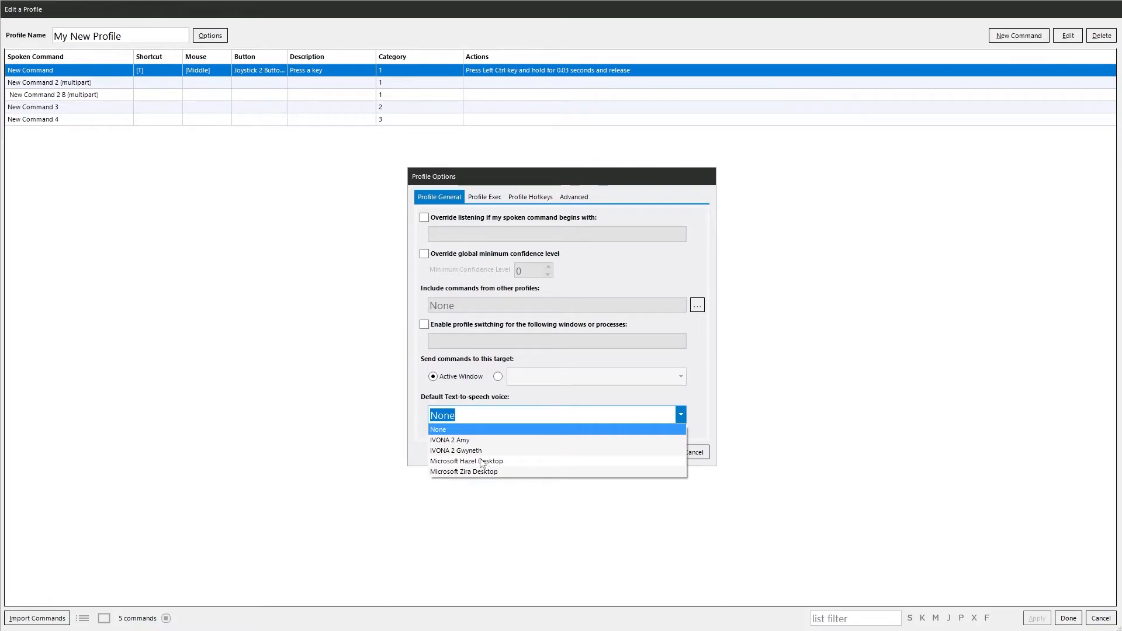
pyautogui.click(482, 430)
# Try executing New Command each time the profile is loaded, and switch that option back off.
pyautogui.click(483, 198)
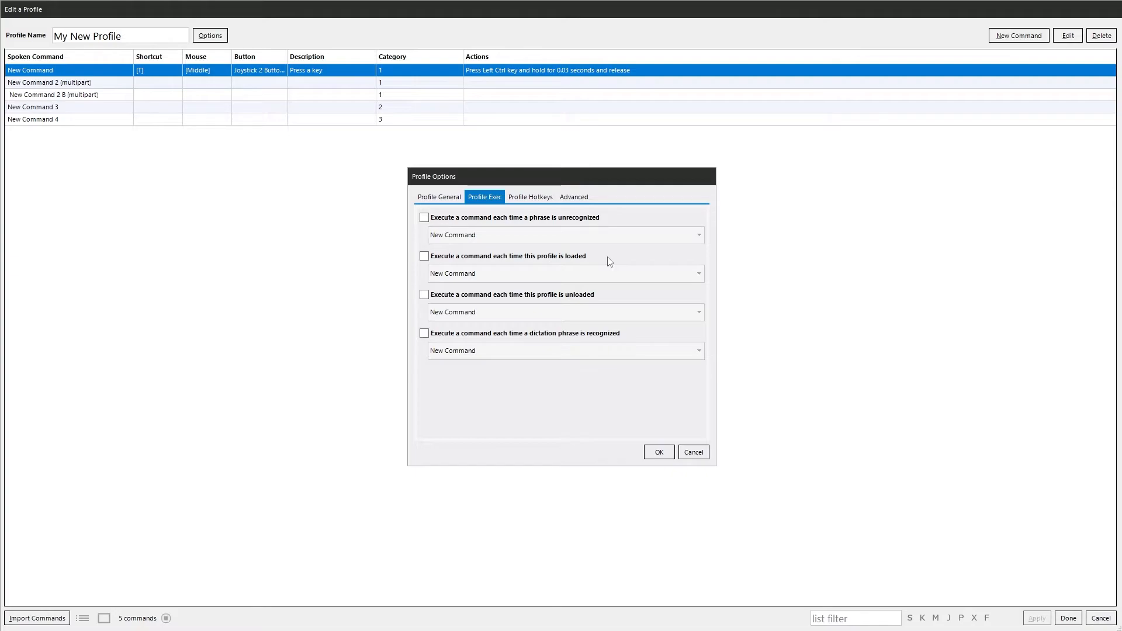
pyautogui.click(457, 257)
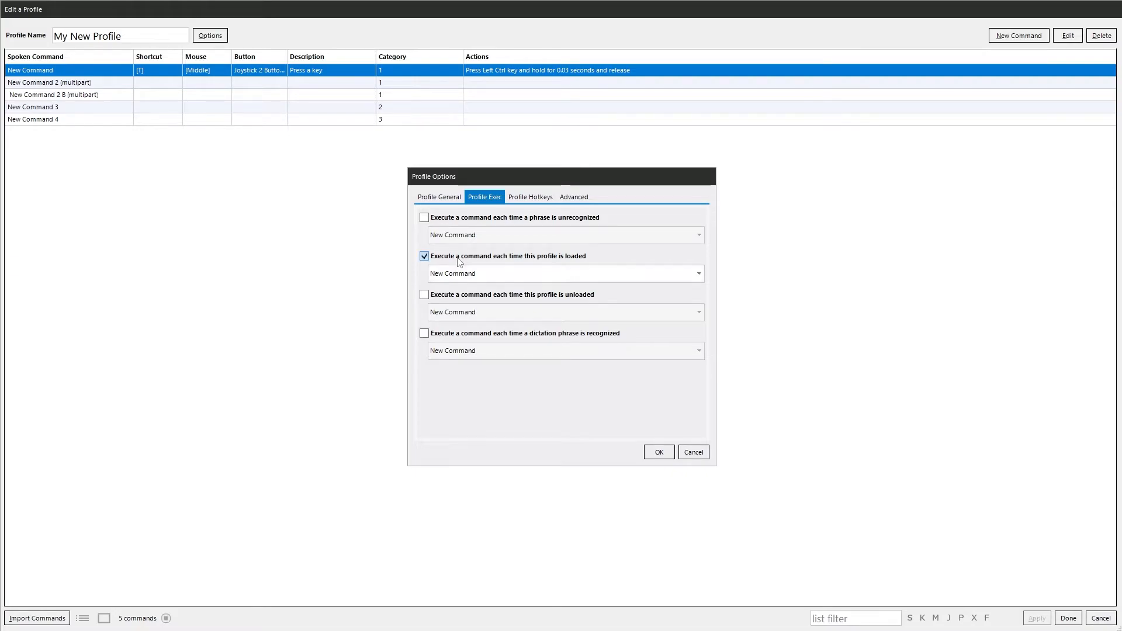
pyautogui.click(462, 274)
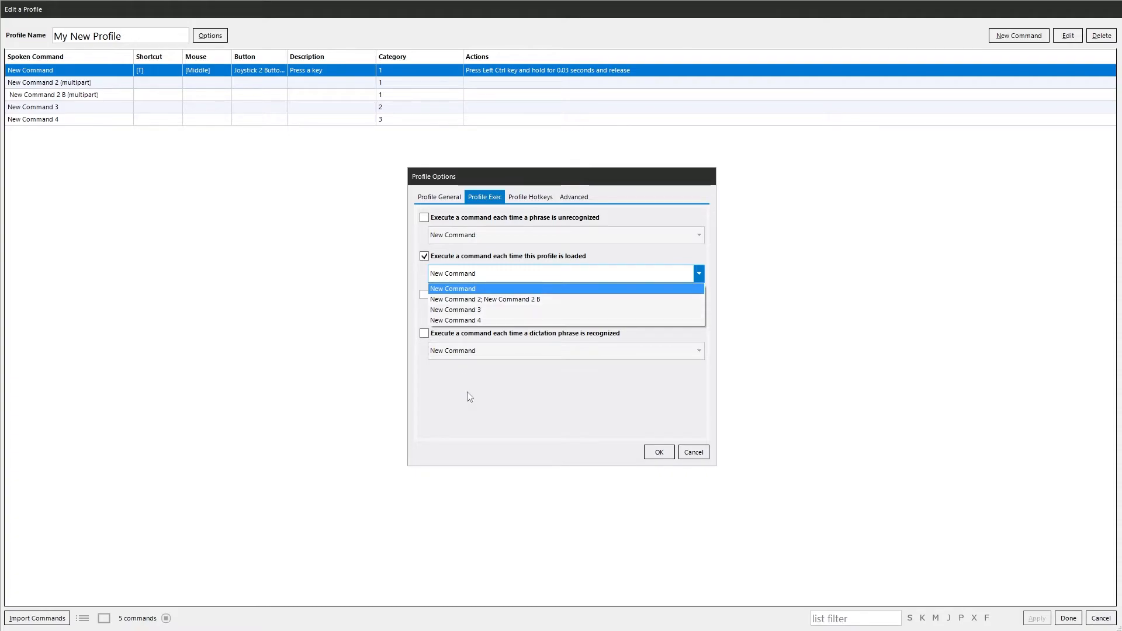
pyautogui.click(468, 287)
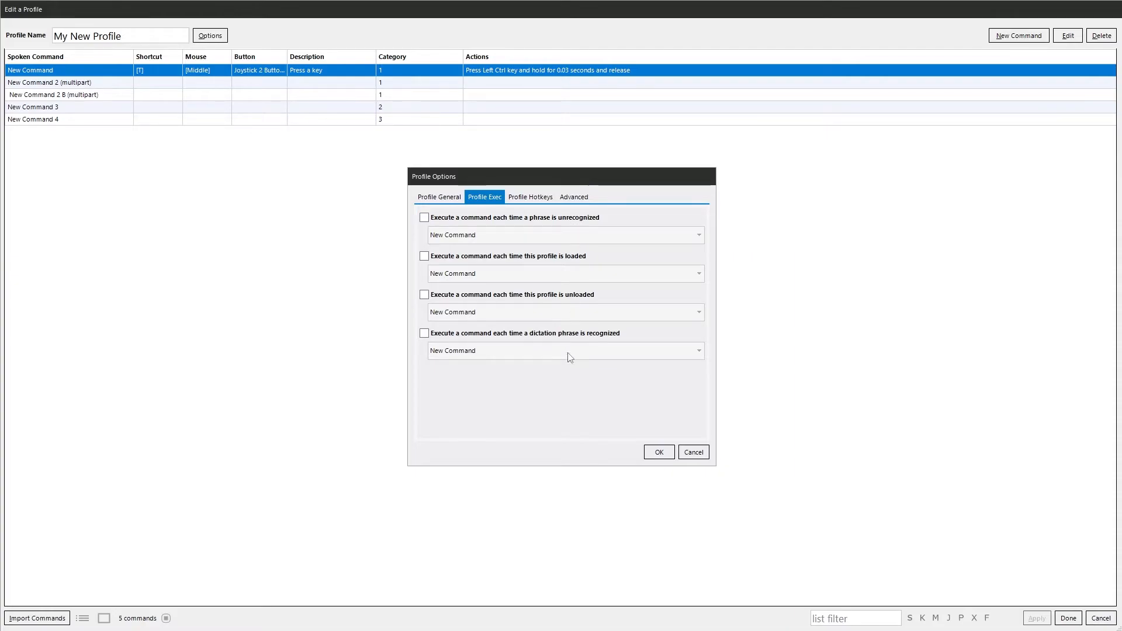
# Review the profile's hotkey overrides and the option blocking potentially harmful actions, and close the profile options.
pyautogui.click(530, 197)
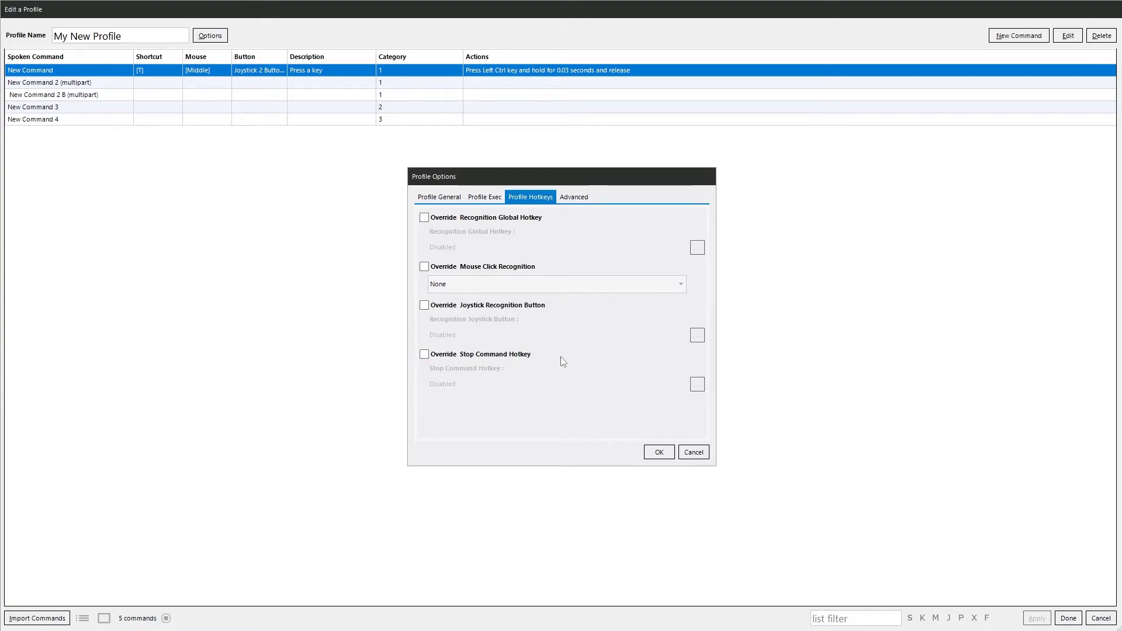
pyautogui.click(576, 199)
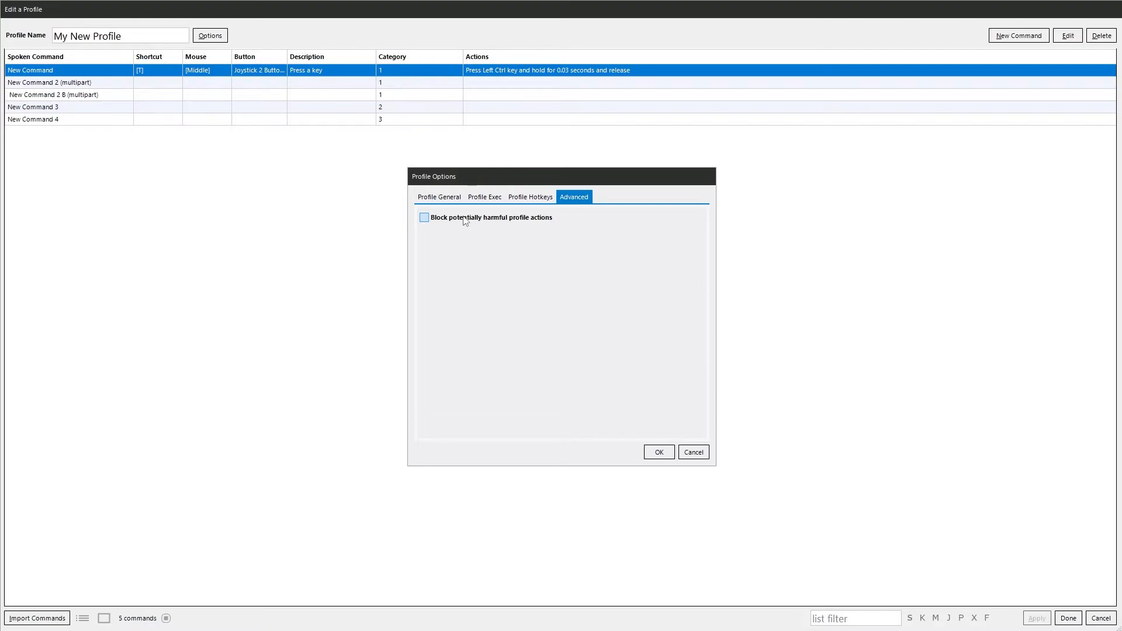
pyautogui.moveTo(465, 218)
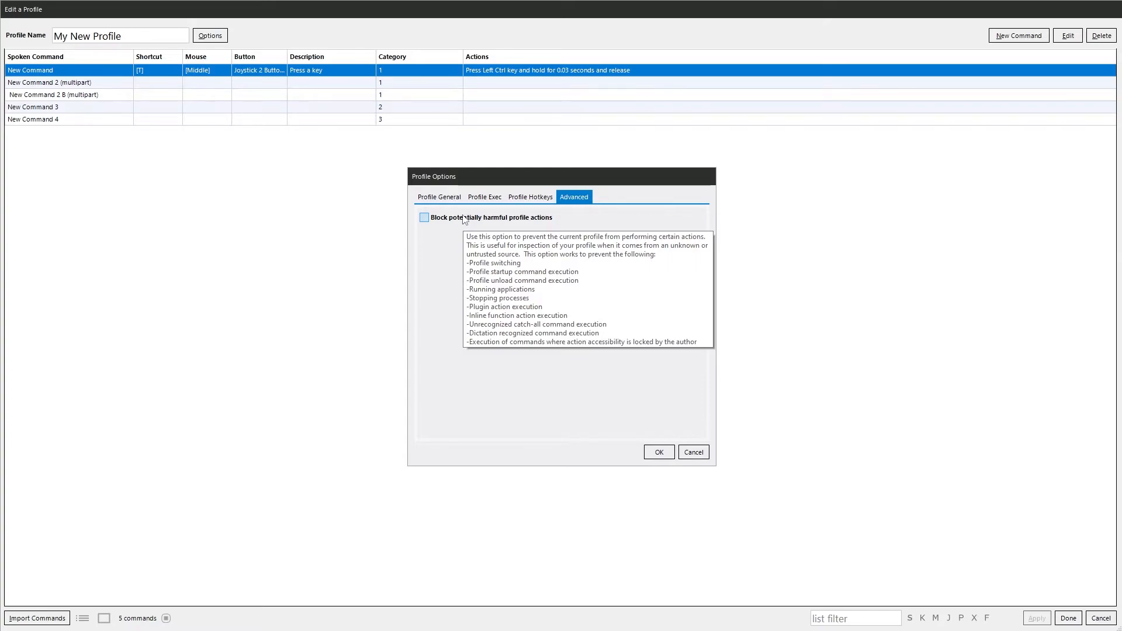
pyautogui.click(659, 453)
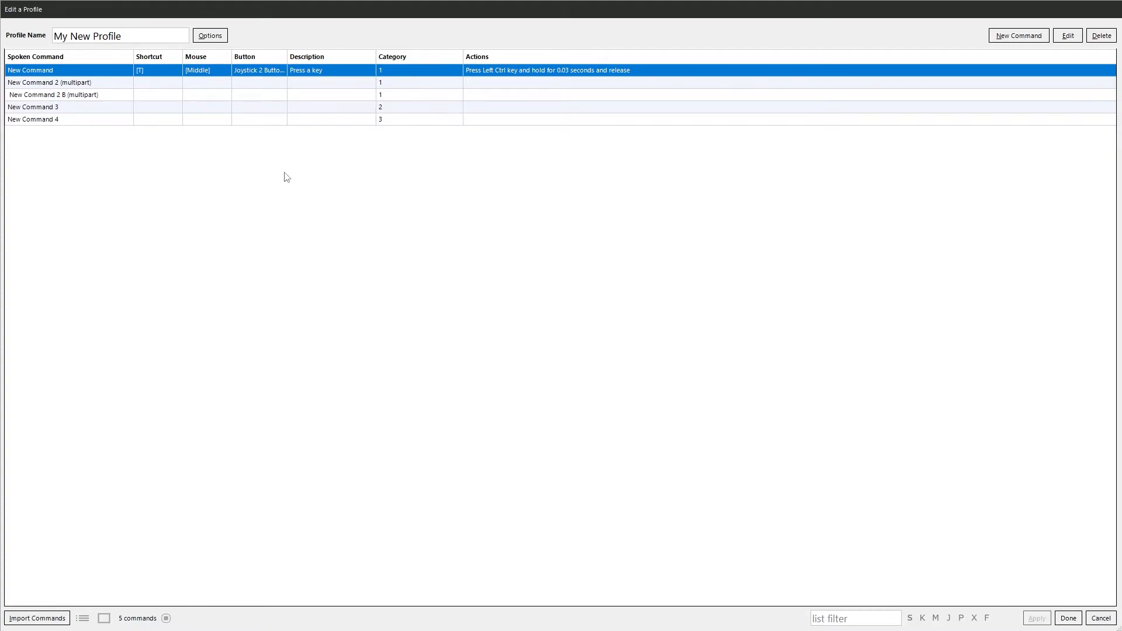
# Add a command named New Command 5 with default settings and view it in the command editor without changes.
pyautogui.click(1026, 37)
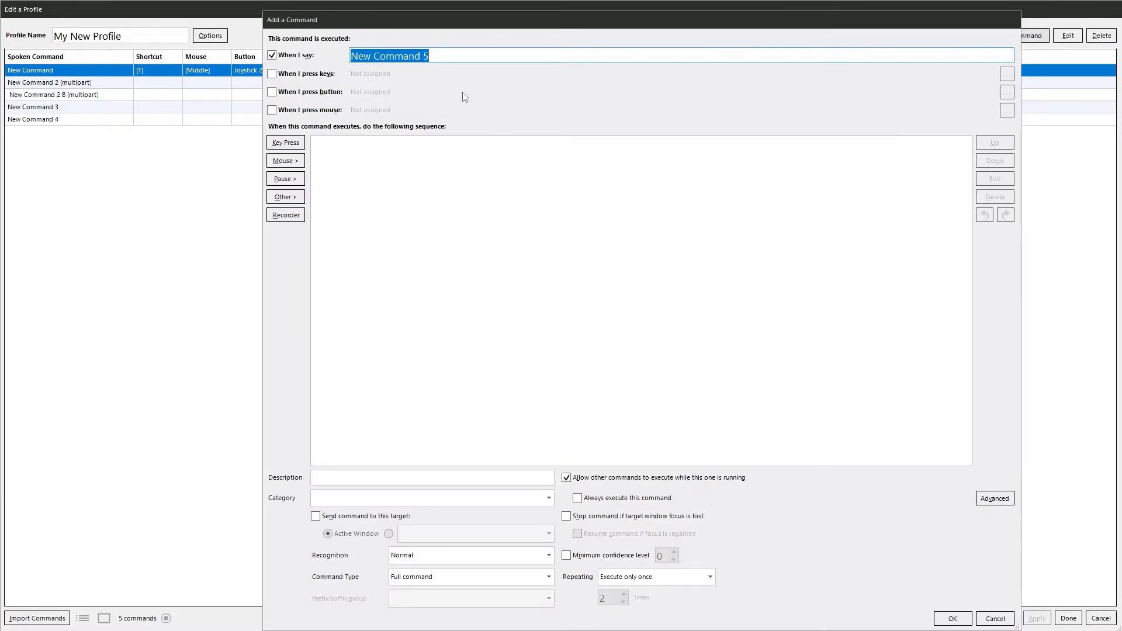
pyautogui.press('Return')
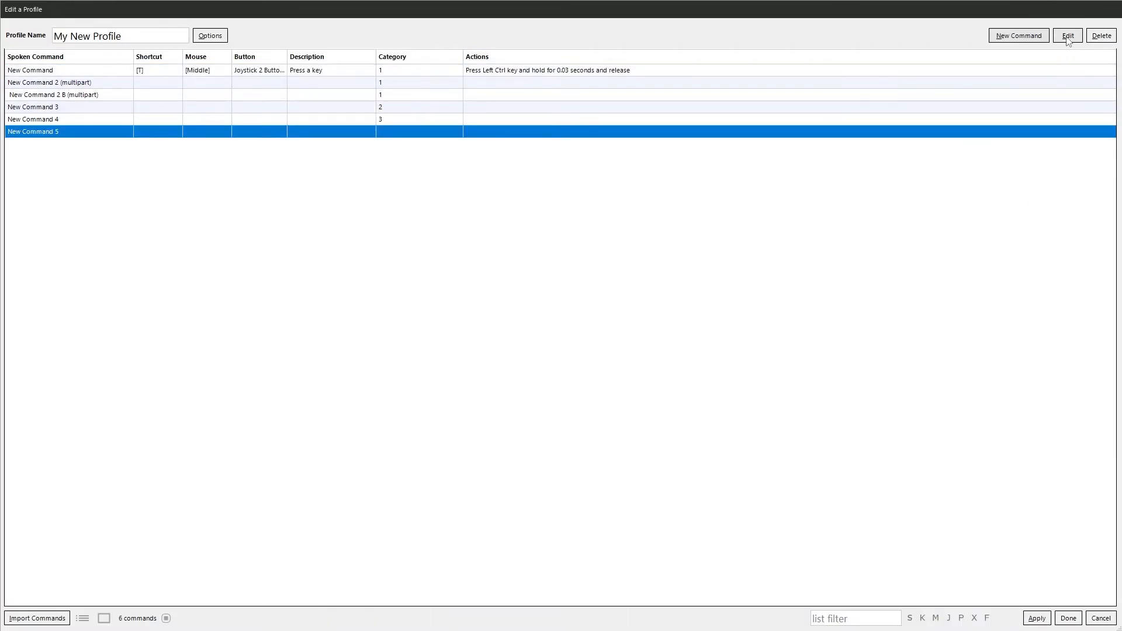
pyautogui.click(1067, 36)
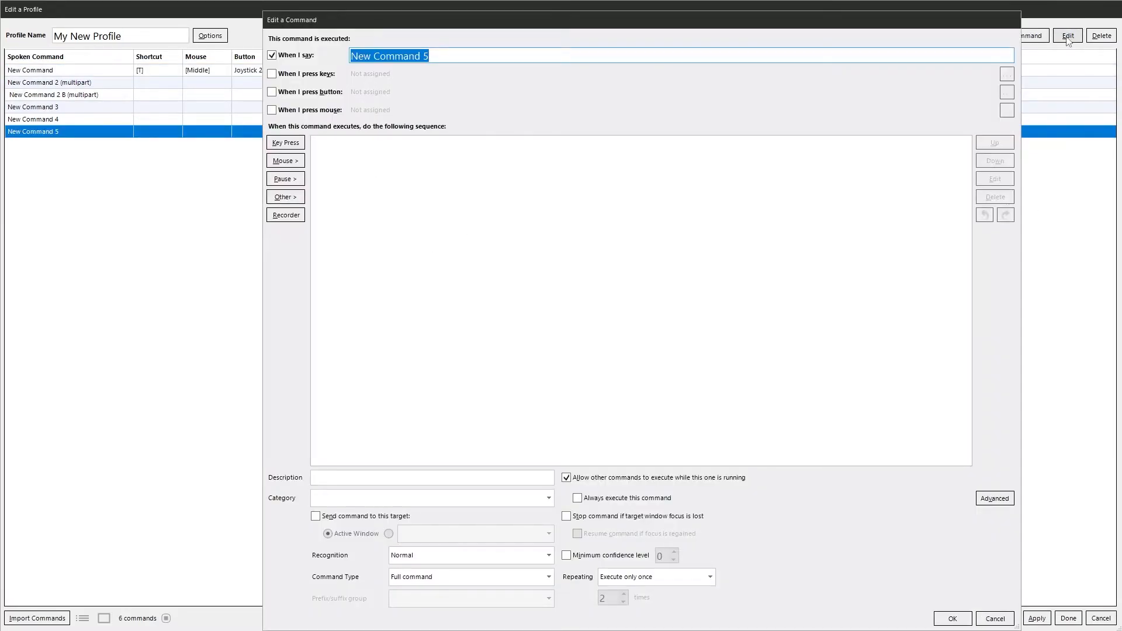
pyautogui.click(995, 618)
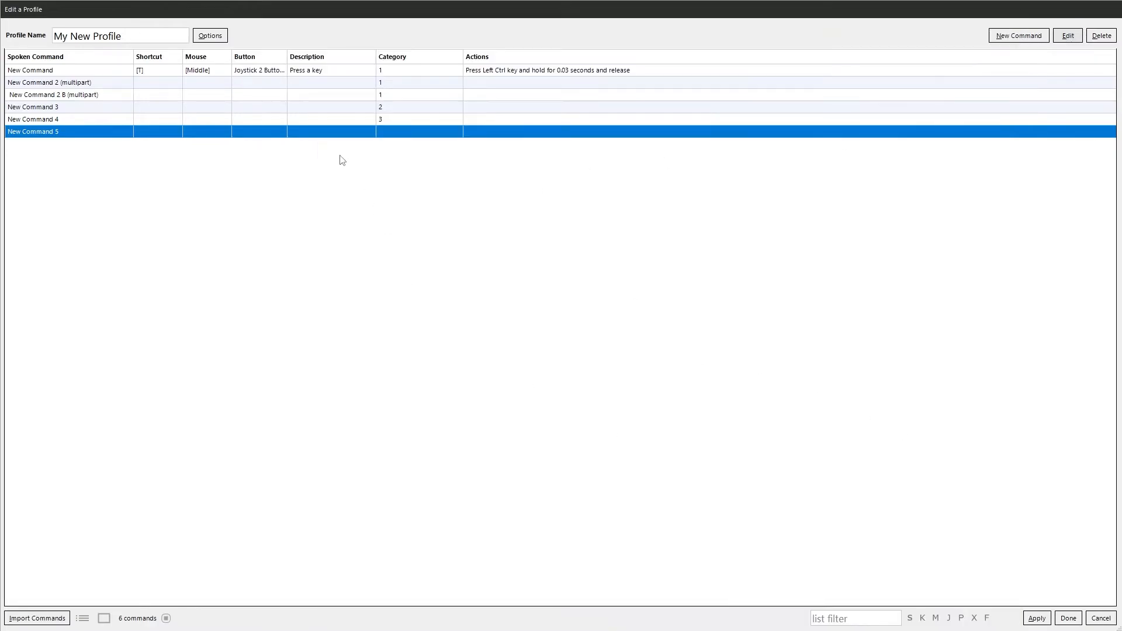
# Reopen New Command 5, leave it without changes, and delete it from the profile.
pyautogui.doubleClick(85, 135)
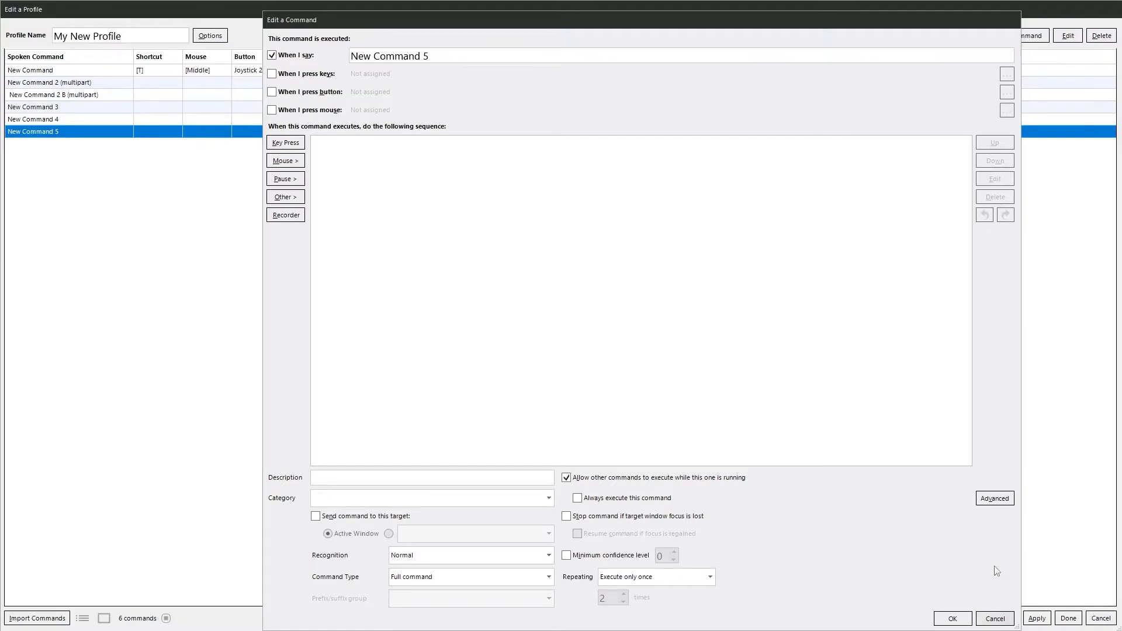
pyautogui.click(996, 619)
pyautogui.click(1102, 37)
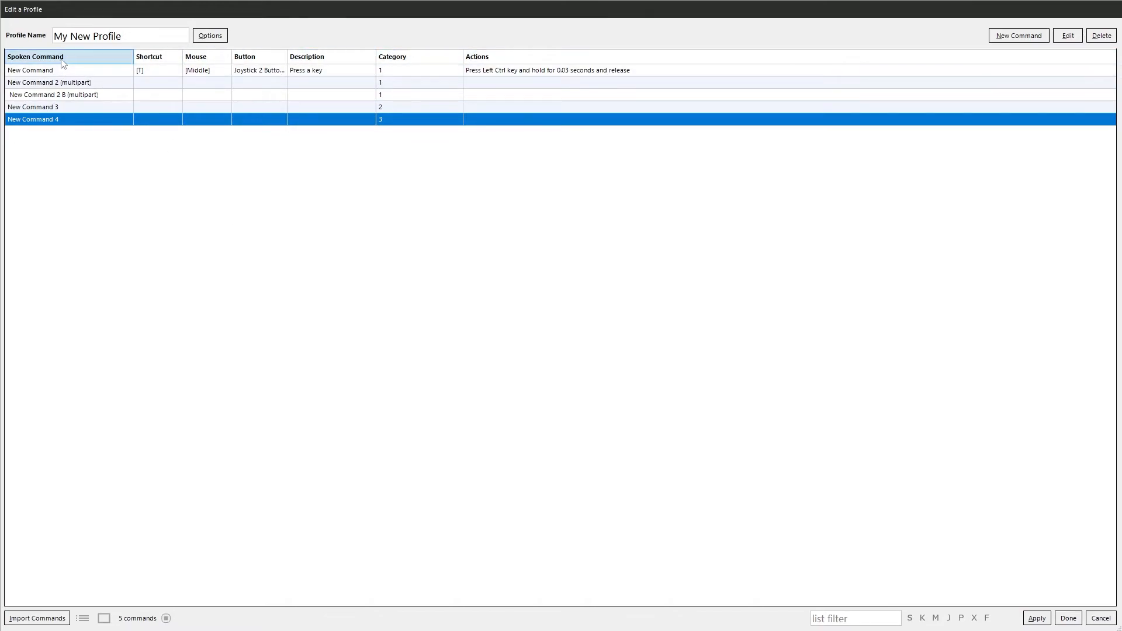
# Sort the command list by spoken command, shortcut, mouse and description, and return it to its default order.
pyautogui.click(100, 57)
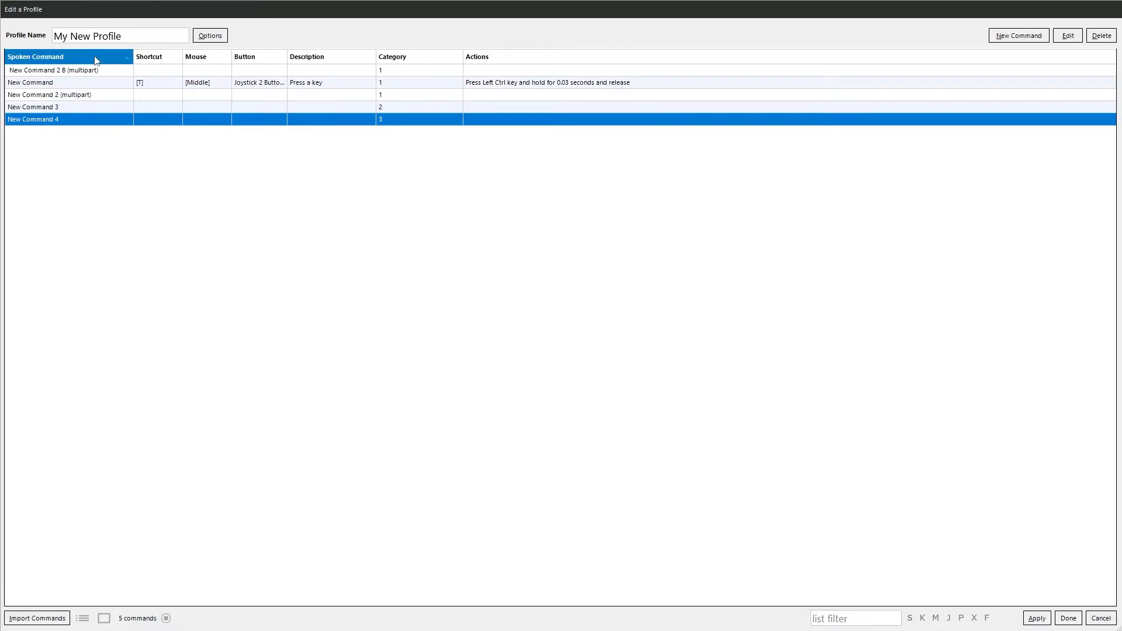
pyautogui.click(95, 55)
pyautogui.click(158, 59)
pyautogui.click(158, 57)
pyautogui.click(205, 57)
pyautogui.click(315, 56)
pyautogui.click(78, 56)
pyautogui.click(82, 57)
pyautogui.click(86, 55)
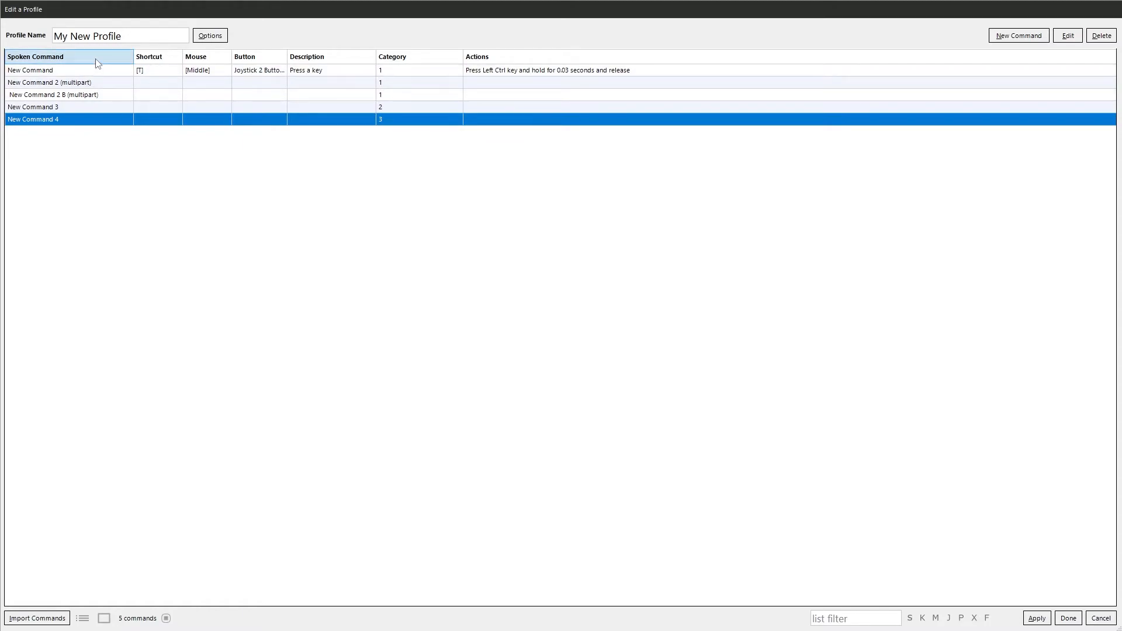
pyautogui.click(97, 59)
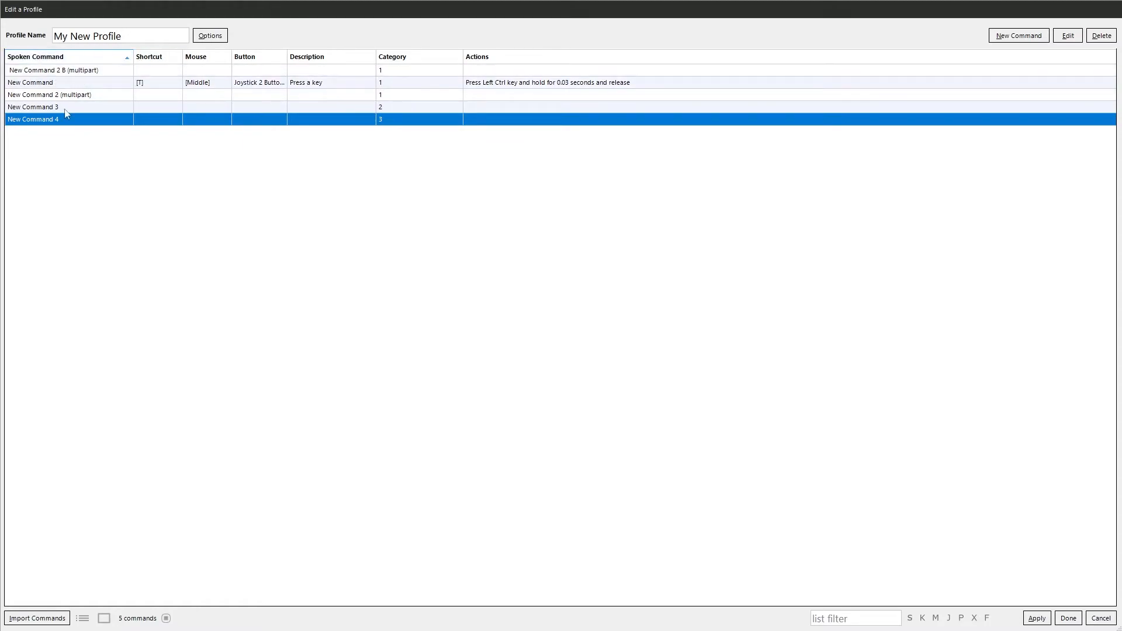
pyautogui.click(95, 61)
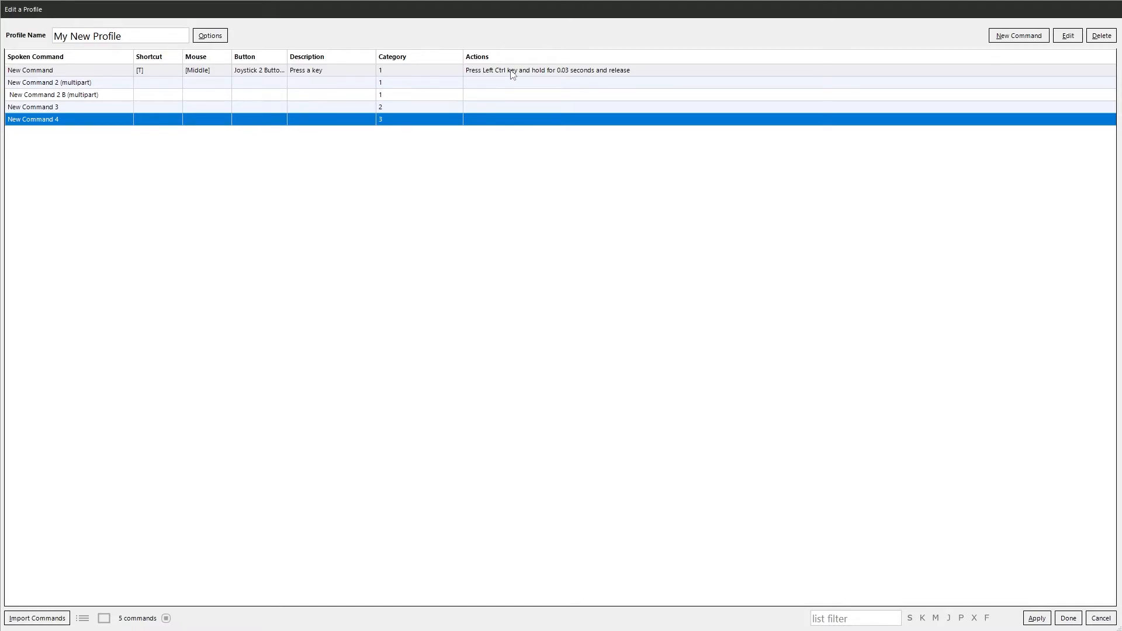
# Open the first command, New Command, in the command editor, close it without changes, and reopen it.
pyautogui.doubleClick(109, 75)
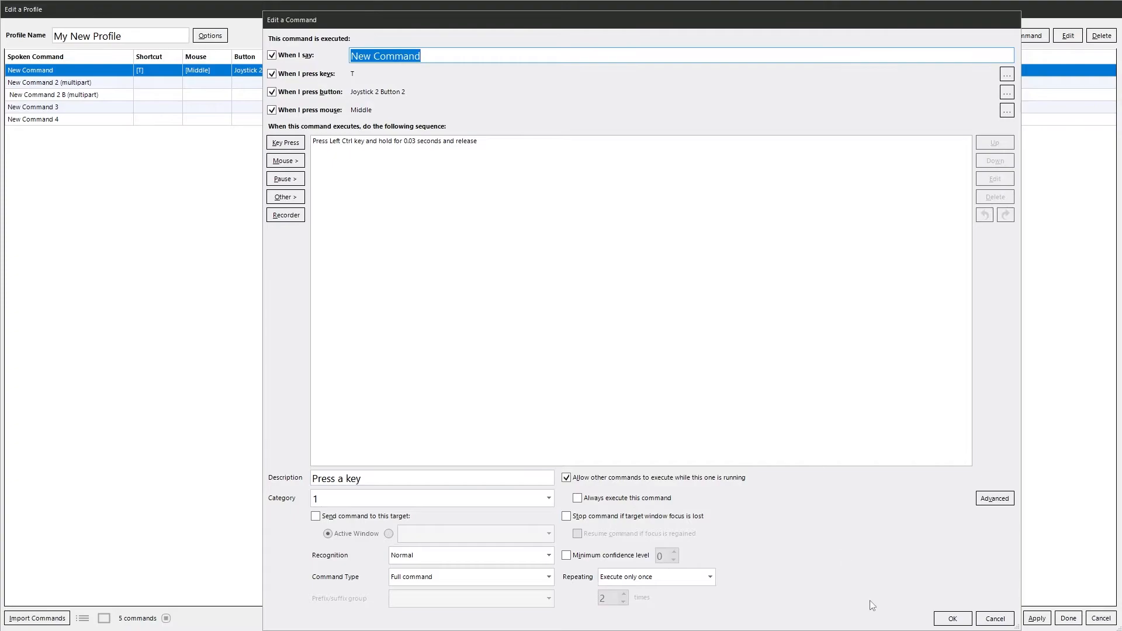
pyautogui.click(984, 620)
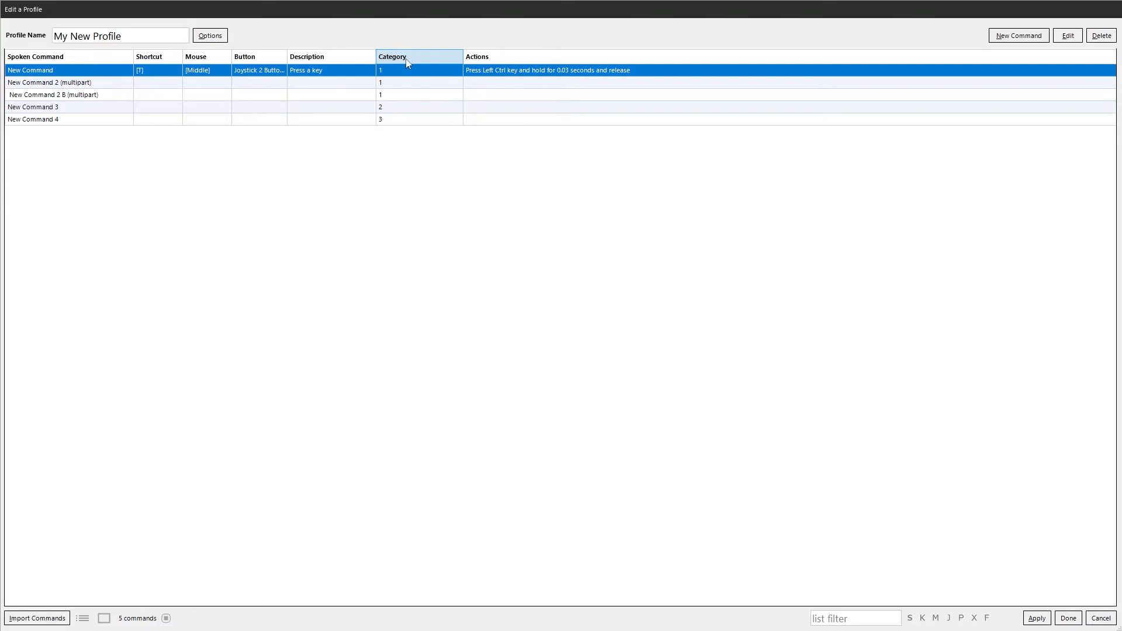
pyautogui.doubleClick(75, 75)
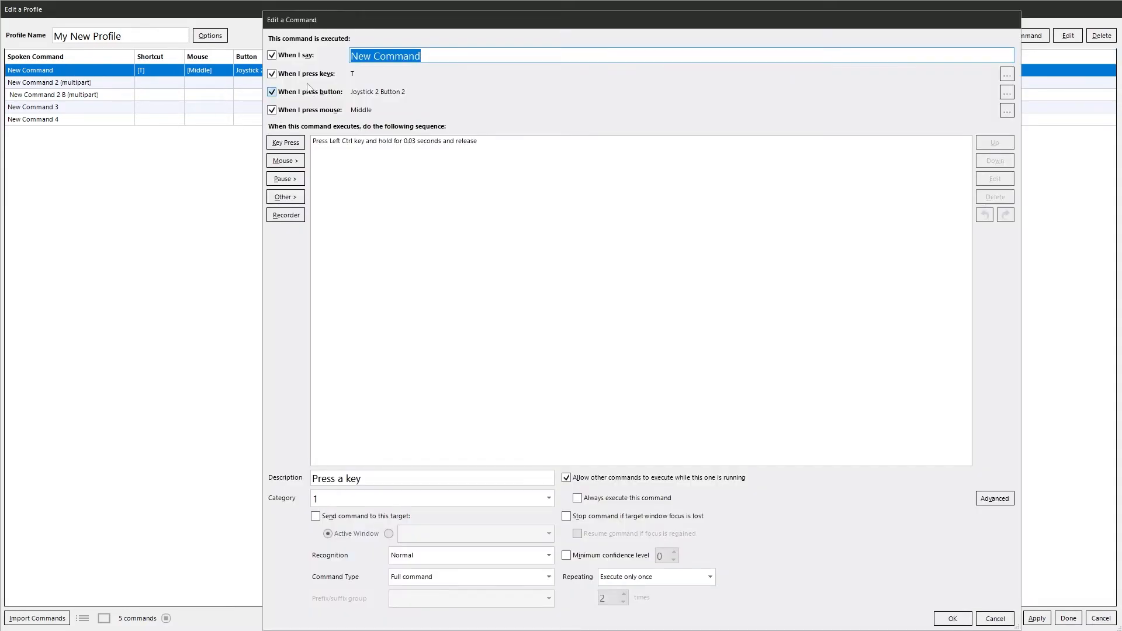
# Turn off the keyboard, joystick button and mouse triggers of New Command, keeping only its spoken phrase, and save the command.
pyautogui.click(272, 74)
pyautogui.click(272, 74)
pyautogui.click(719, 435)
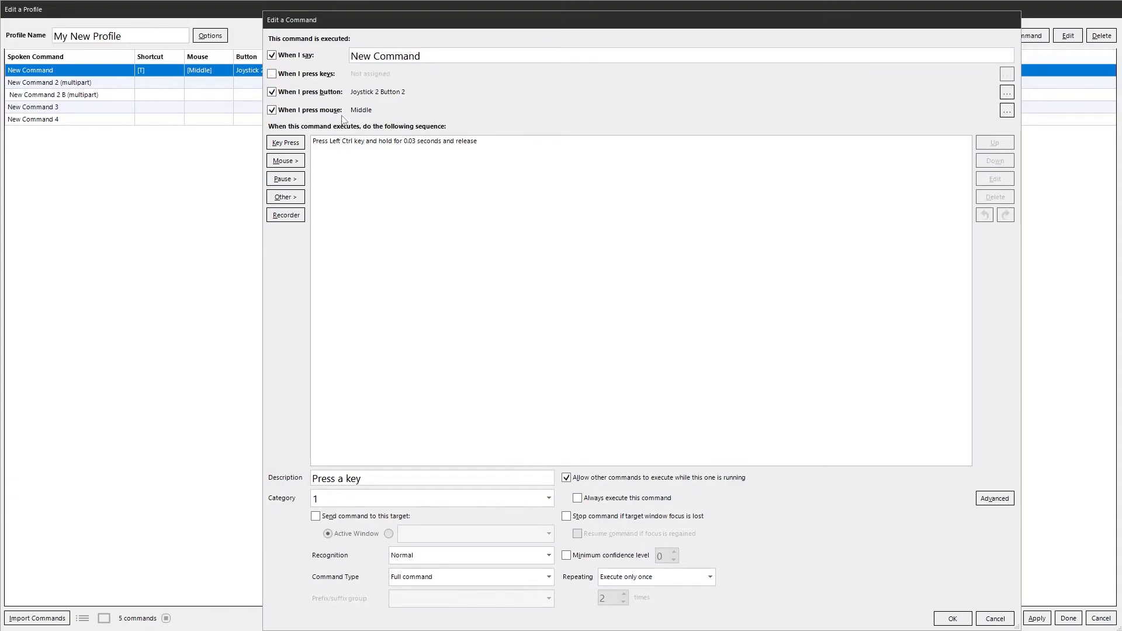
pyautogui.click(376, 93)
pyautogui.click(373, 307)
pyautogui.click(392, 493)
pyautogui.click(356, 112)
pyautogui.click(450, 252)
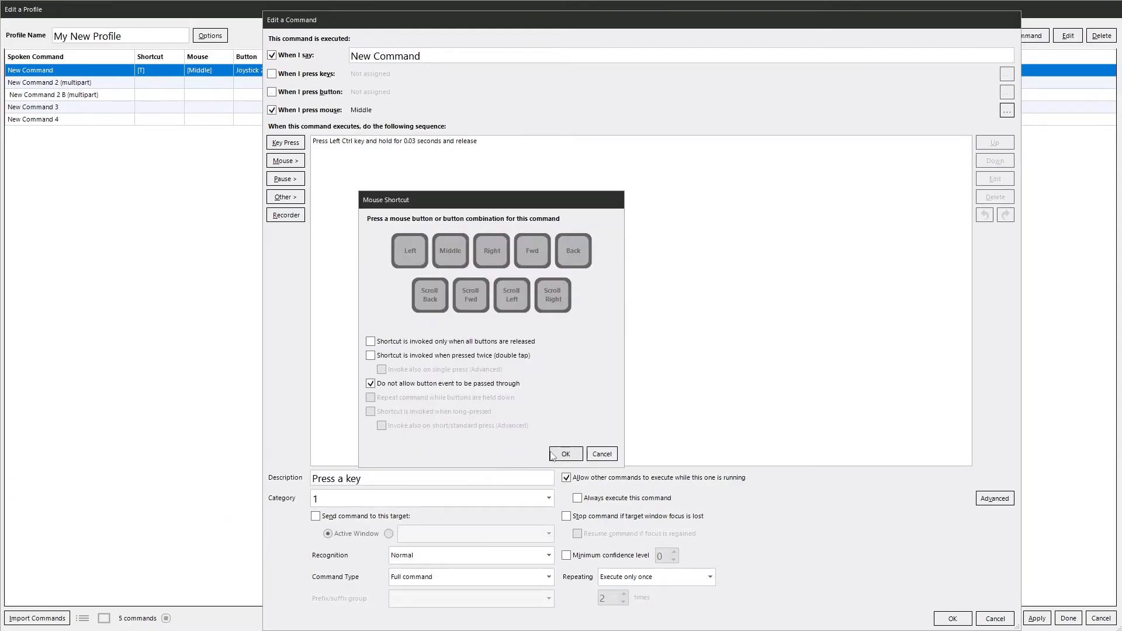
pyautogui.click(565, 455)
pyautogui.click(942, 617)
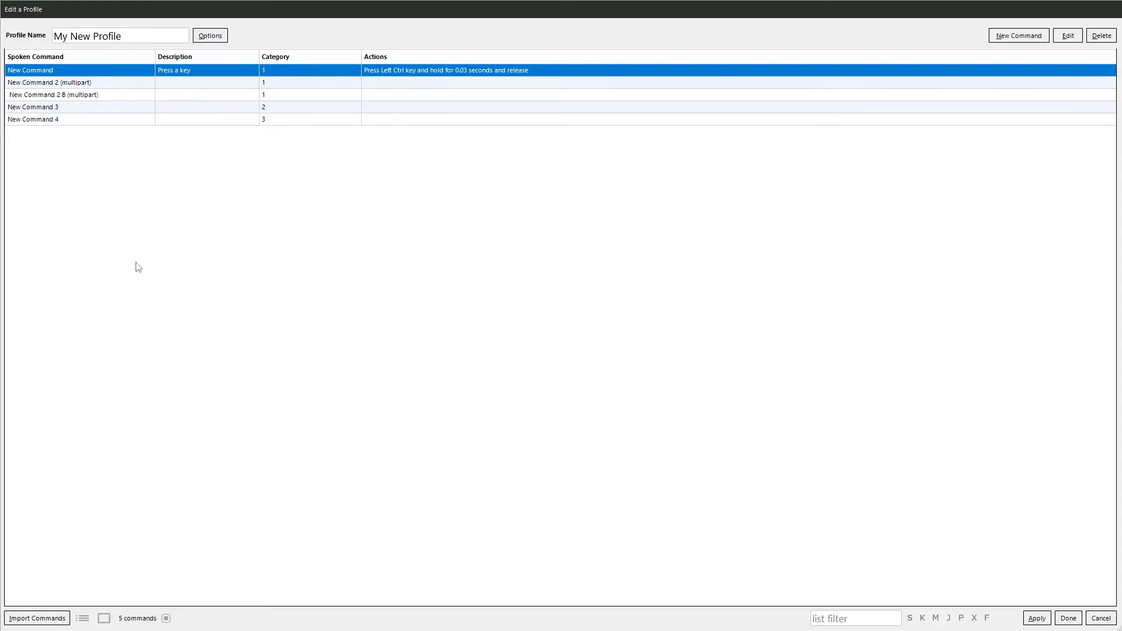
# View the profile file selection for importing commands and leave it without importing anything.
pyautogui.click(37, 618)
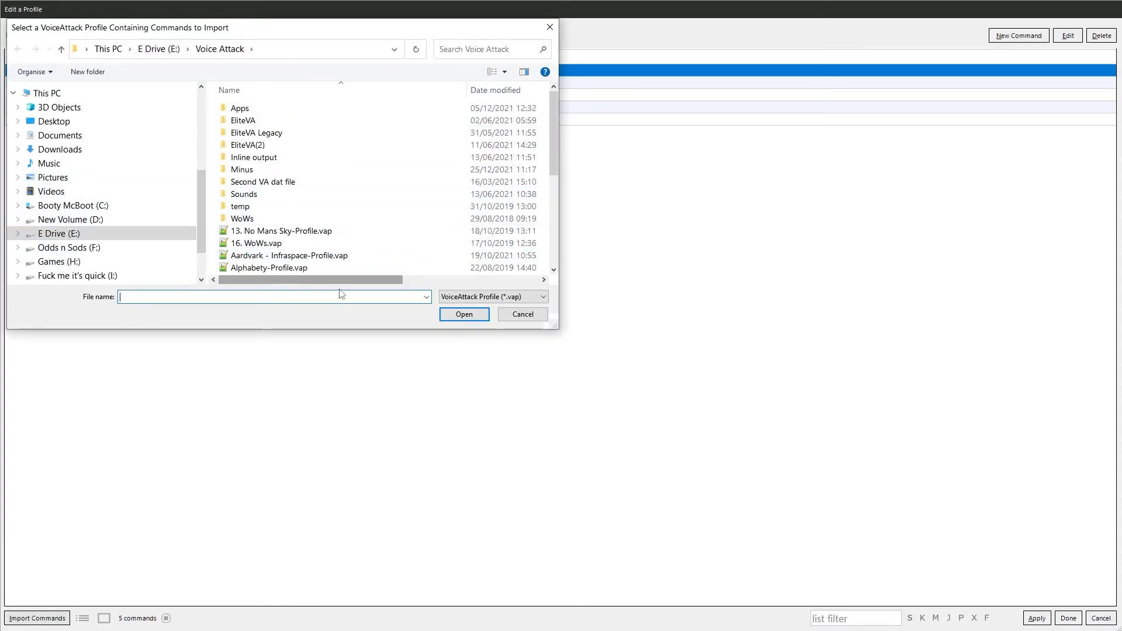
pyautogui.click(523, 315)
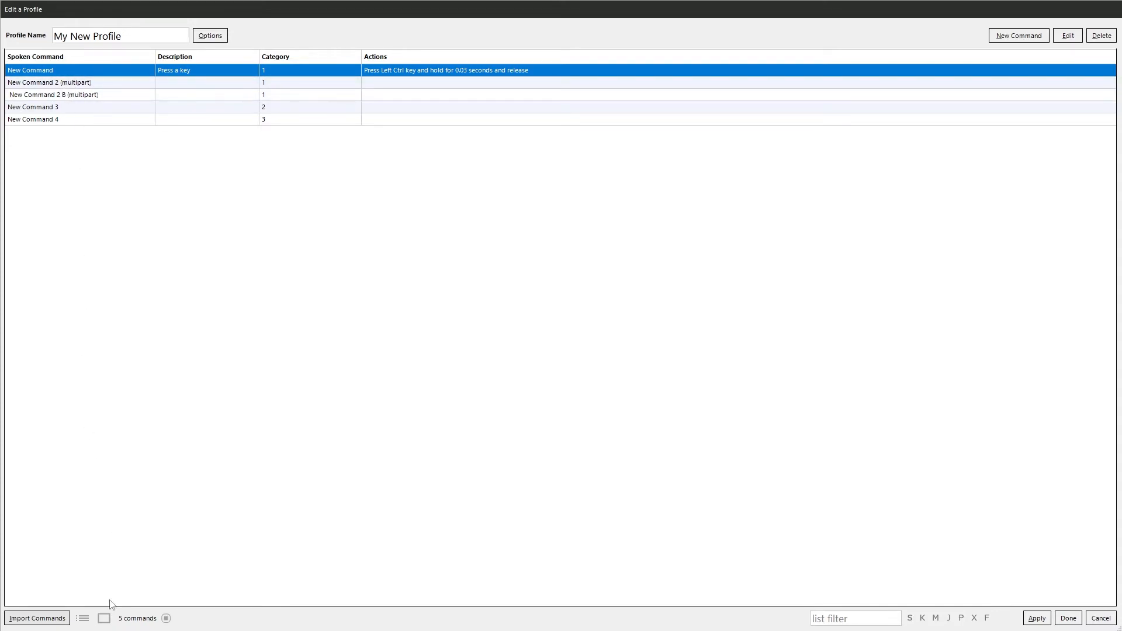
# Show multipart commands as single rows, then open New Command 2; New Command 2 B and close it unchanged.
pyautogui.click(83, 619)
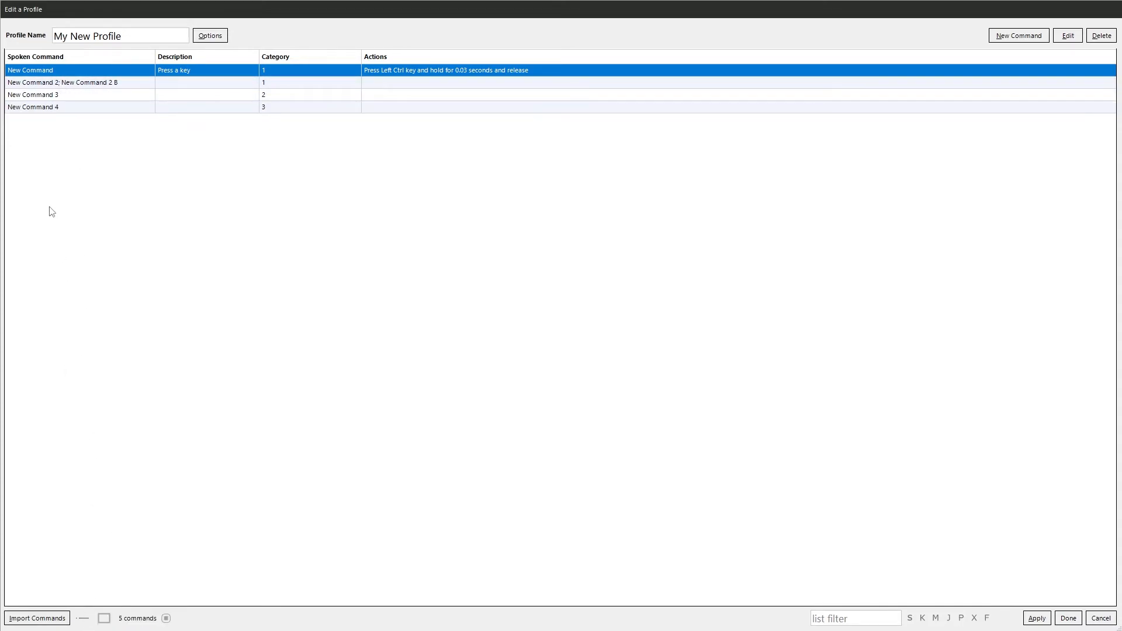
pyautogui.doubleClick(67, 85)
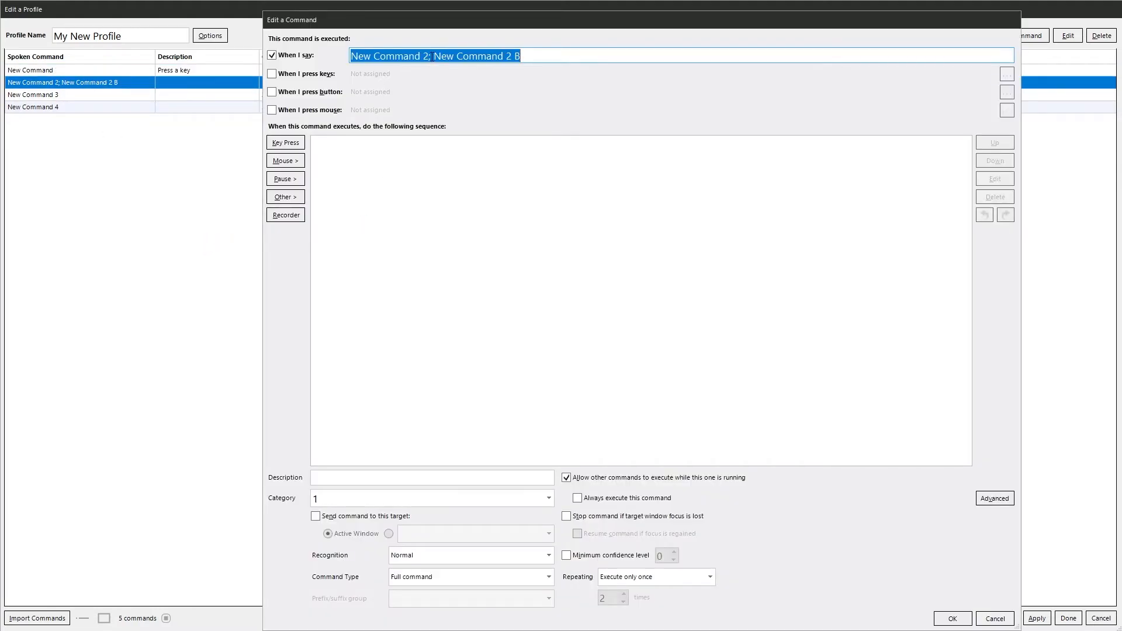
pyautogui.click(431, 56)
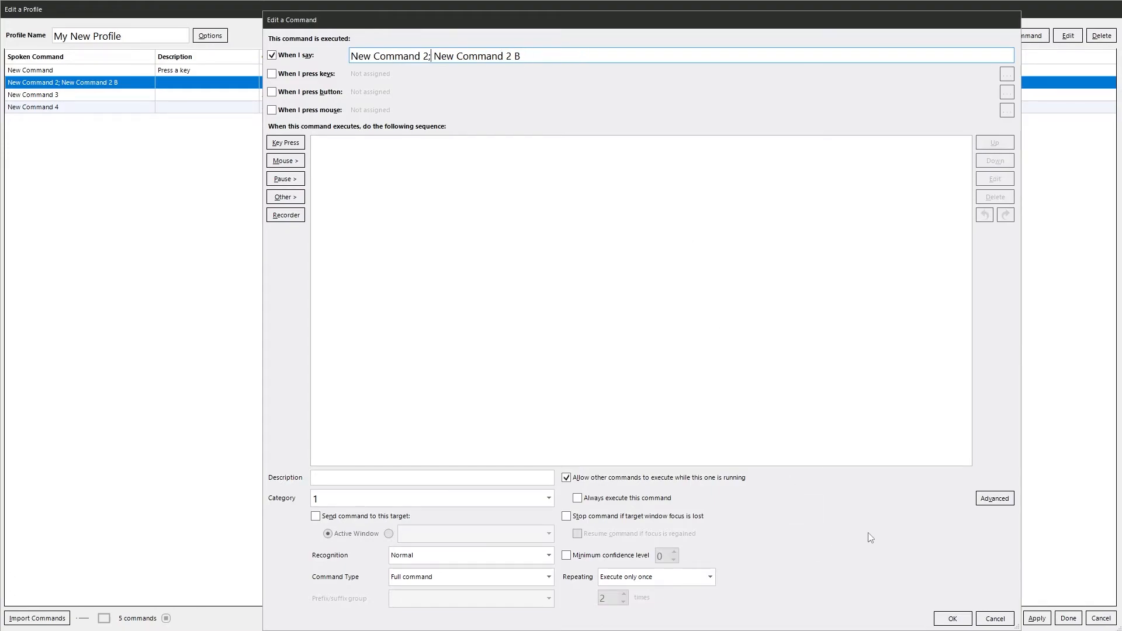
pyautogui.click(953, 618)
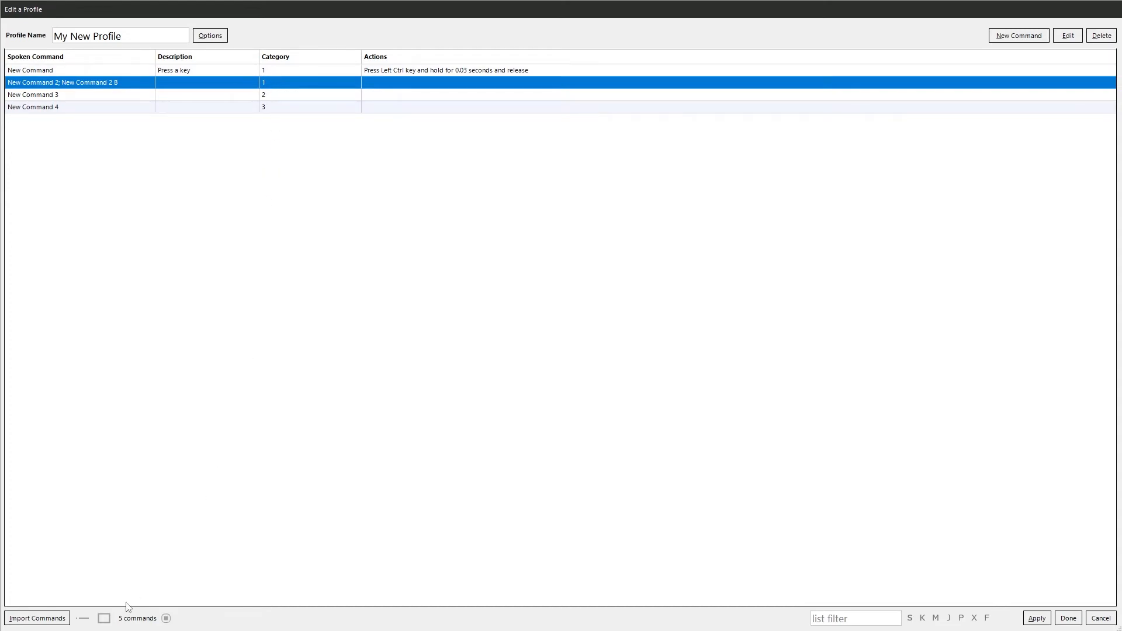
# Group the command list by category, switching the grouping off once and on again.
pyautogui.click(104, 619)
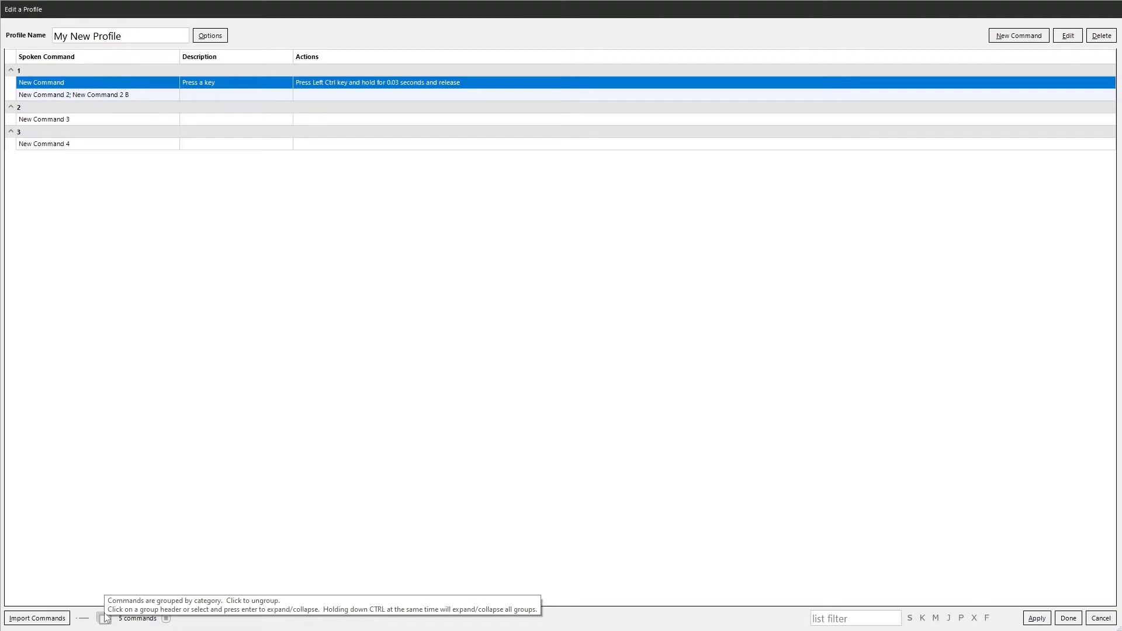
pyautogui.click(105, 619)
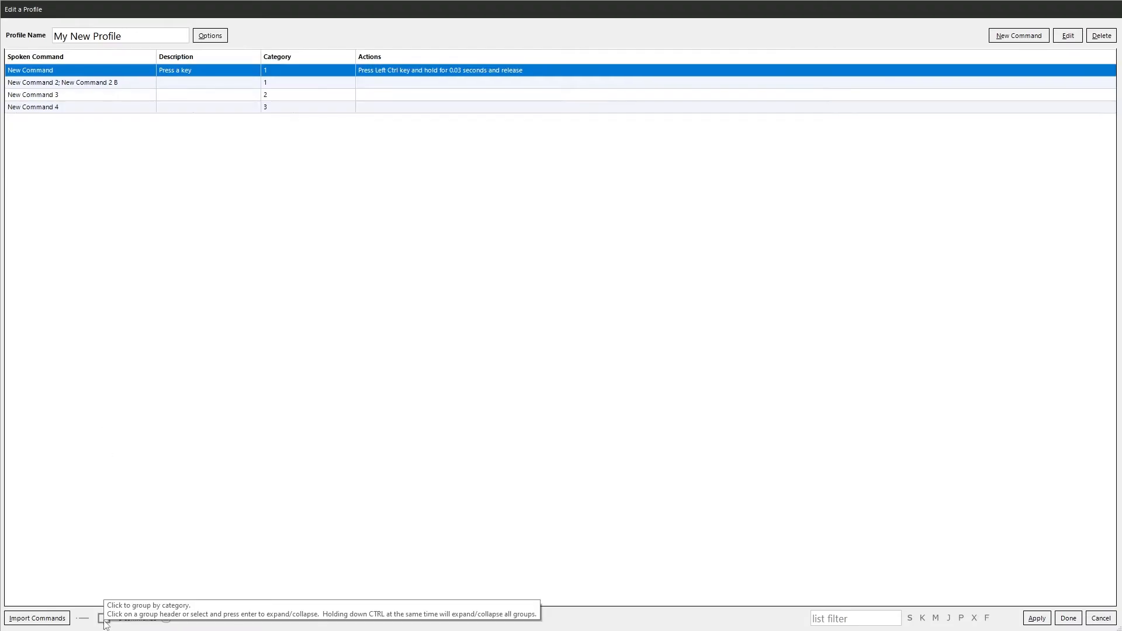
pyautogui.click(105, 621)
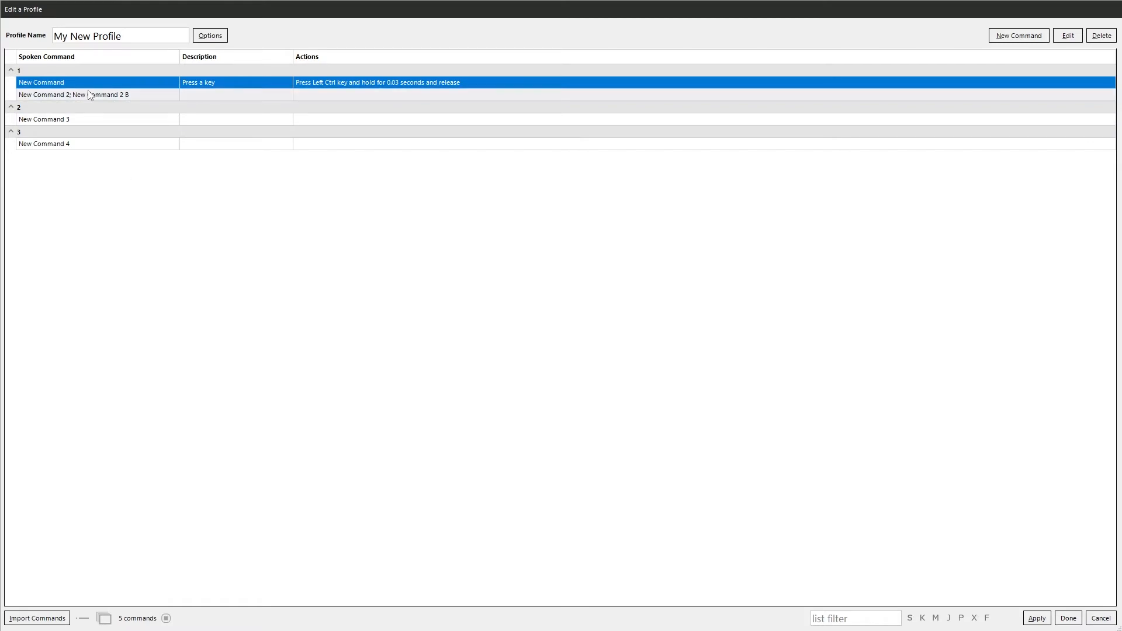
# Collapse the category groups 1, 2 and 3 individually and expand them again.
pyautogui.doubleClick(91, 69)
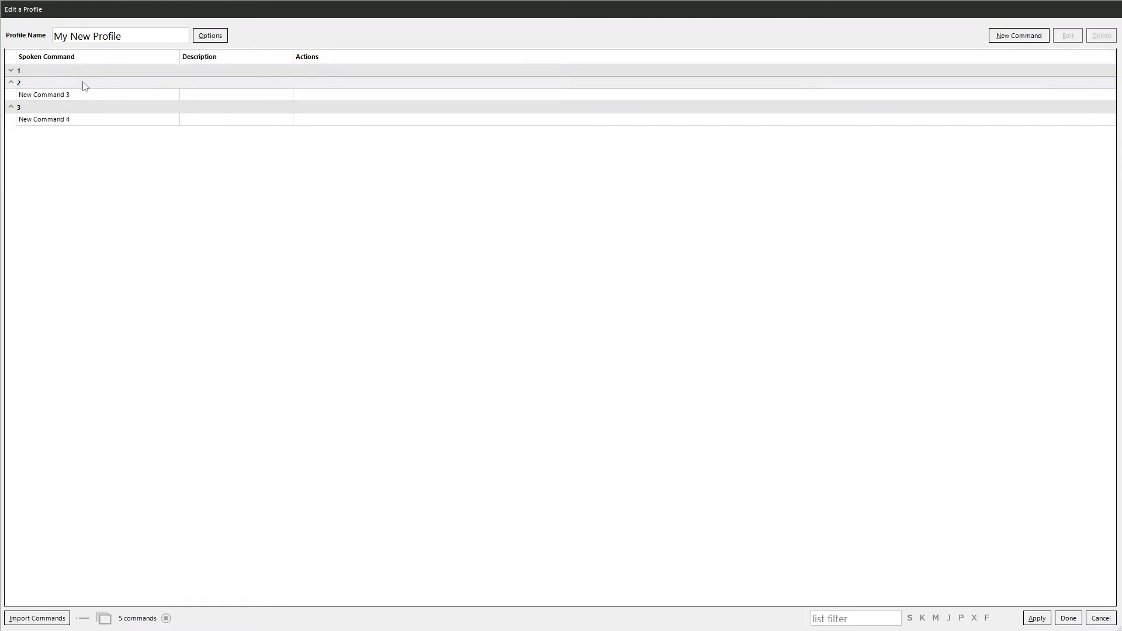
pyautogui.doubleClick(85, 84)
pyautogui.doubleClick(83, 95)
pyautogui.doubleClick(76, 83)
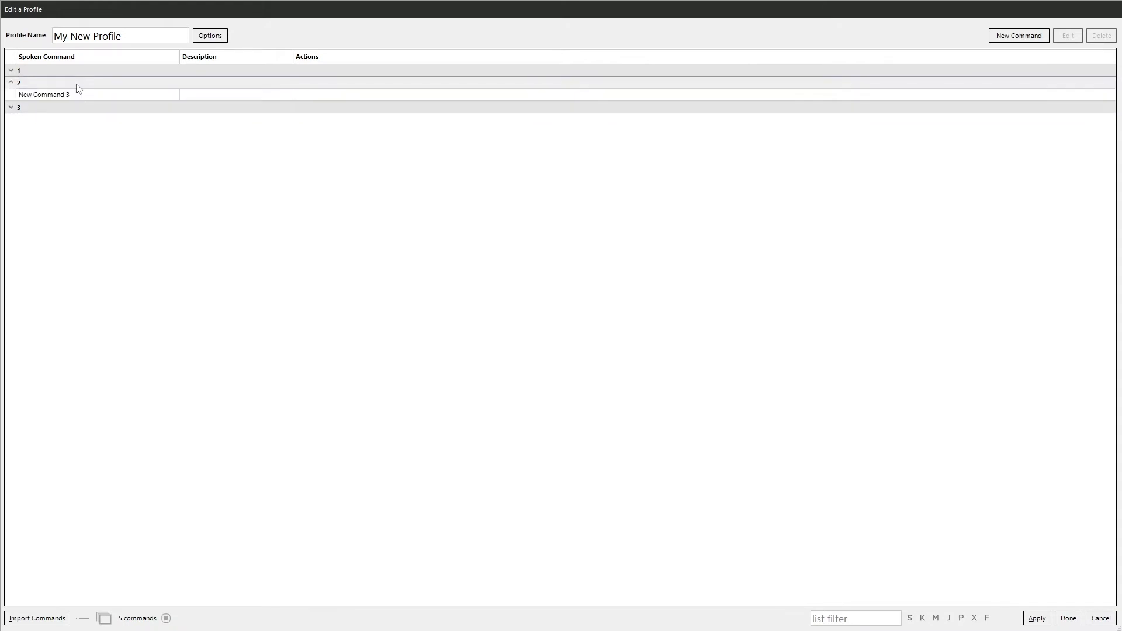
pyautogui.doubleClick(78, 70)
pyautogui.doubleClick(82, 132)
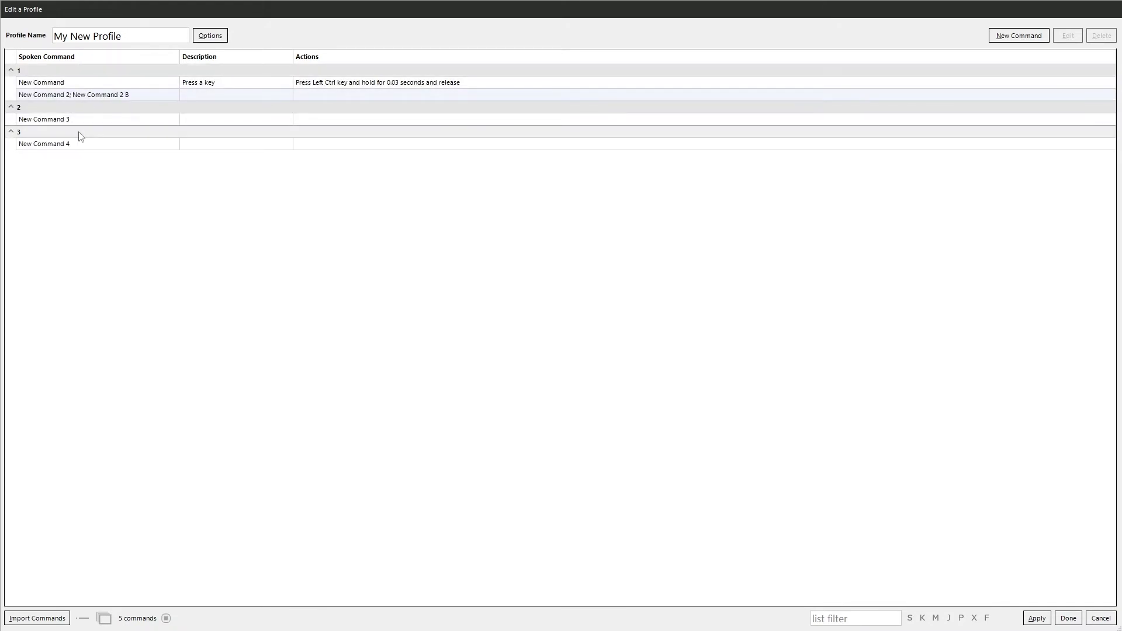
# Collapse all category groups at once and expand them all again.
pyautogui.rightClick(80, 133)
pyautogui.click(118, 155)
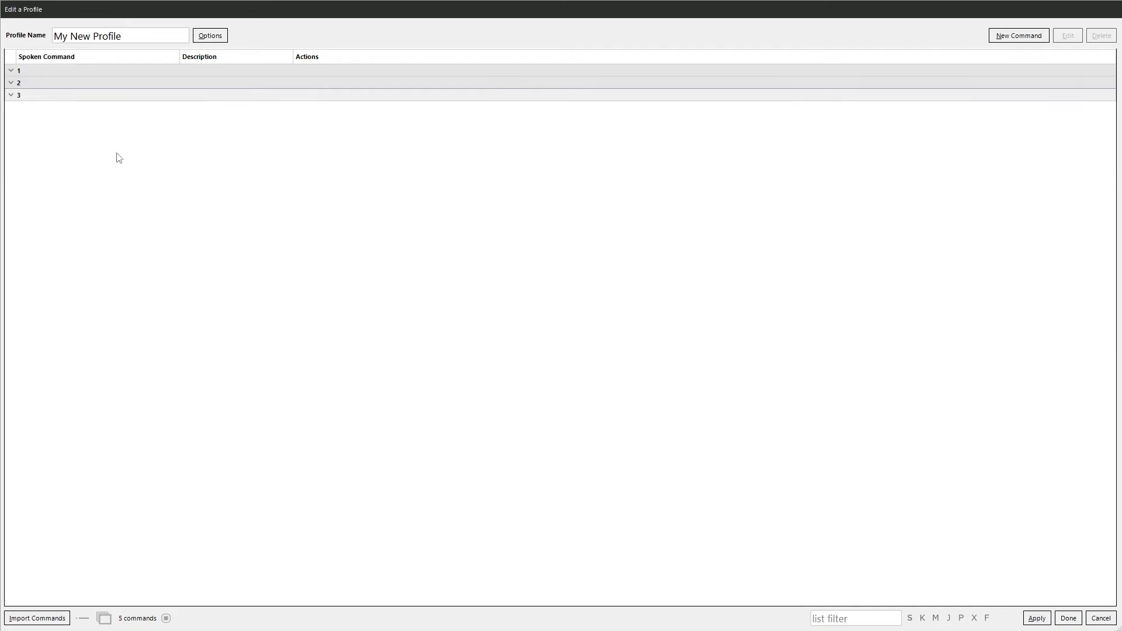
pyautogui.rightClick(103, 95)
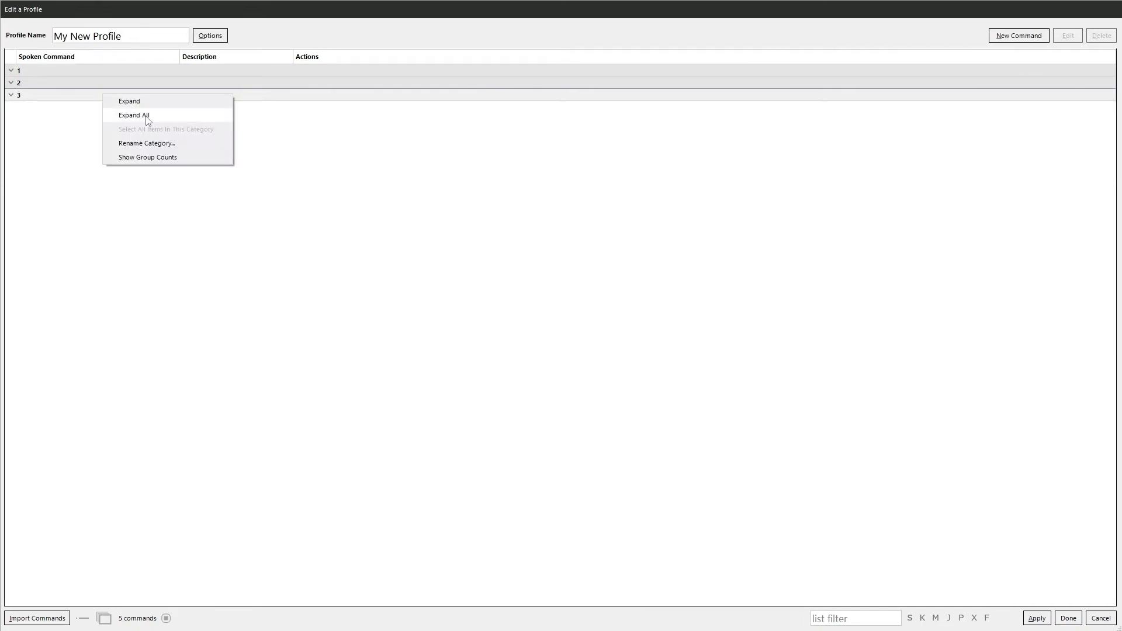
pyautogui.click(145, 115)
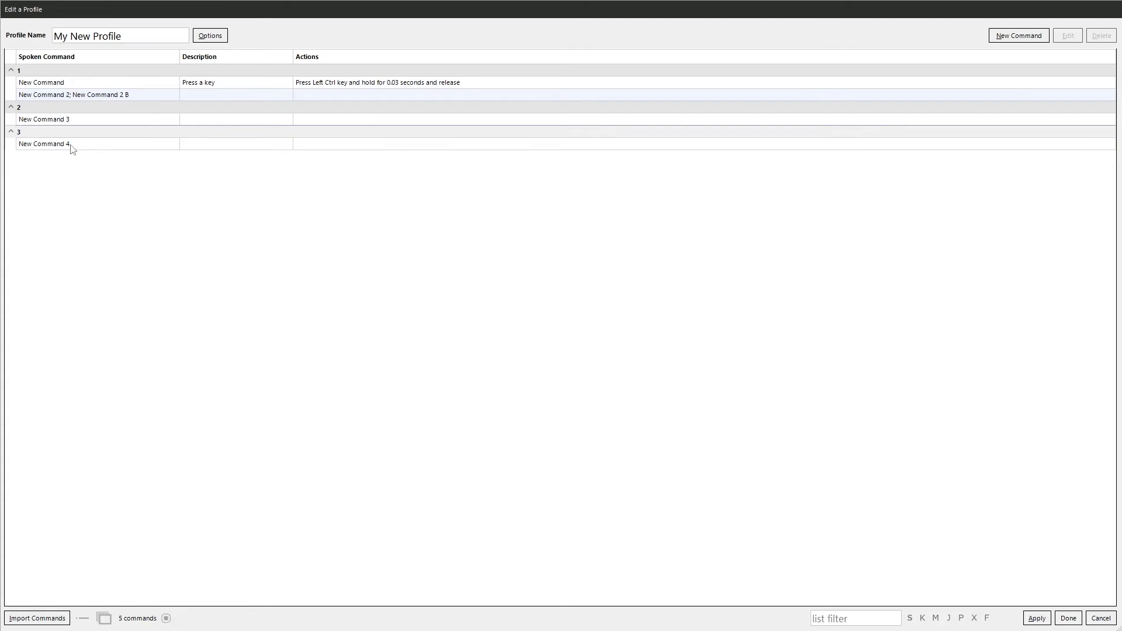
# Copy New Command 4 and view the list of other profiles it can be copied to.
pyautogui.rightClick(51, 148)
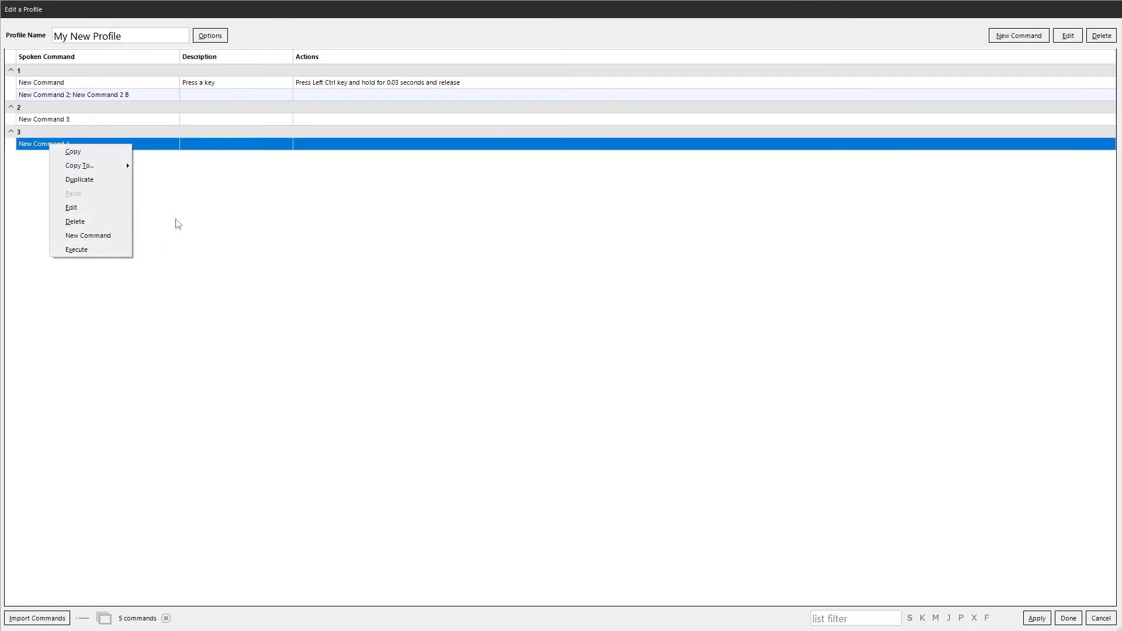
pyautogui.click(78, 154)
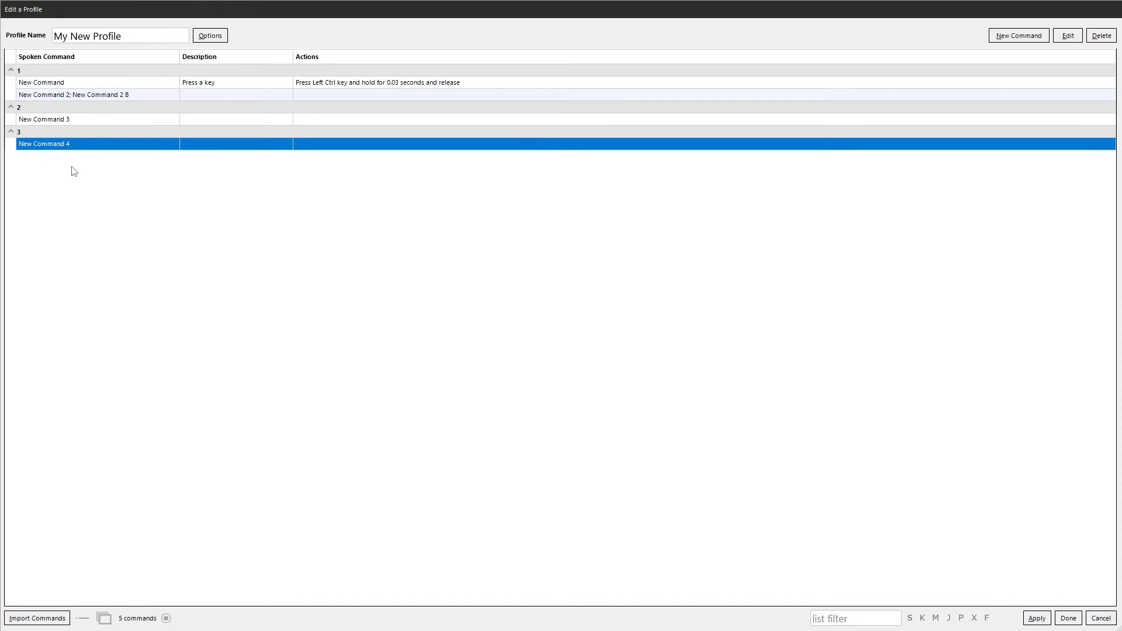
pyautogui.rightClick(80, 143)
pyautogui.moveTo(108, 166)
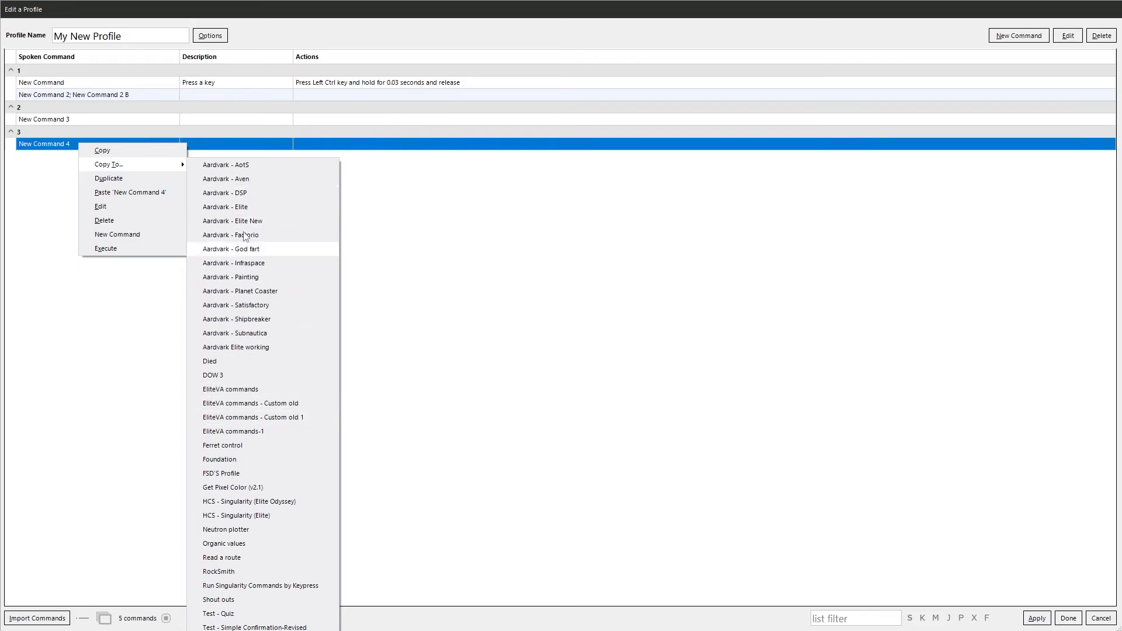
# Try to duplicate New Command 4 with the same spoken phrase, and cancel the duplicate.
pyautogui.click(133, 179)
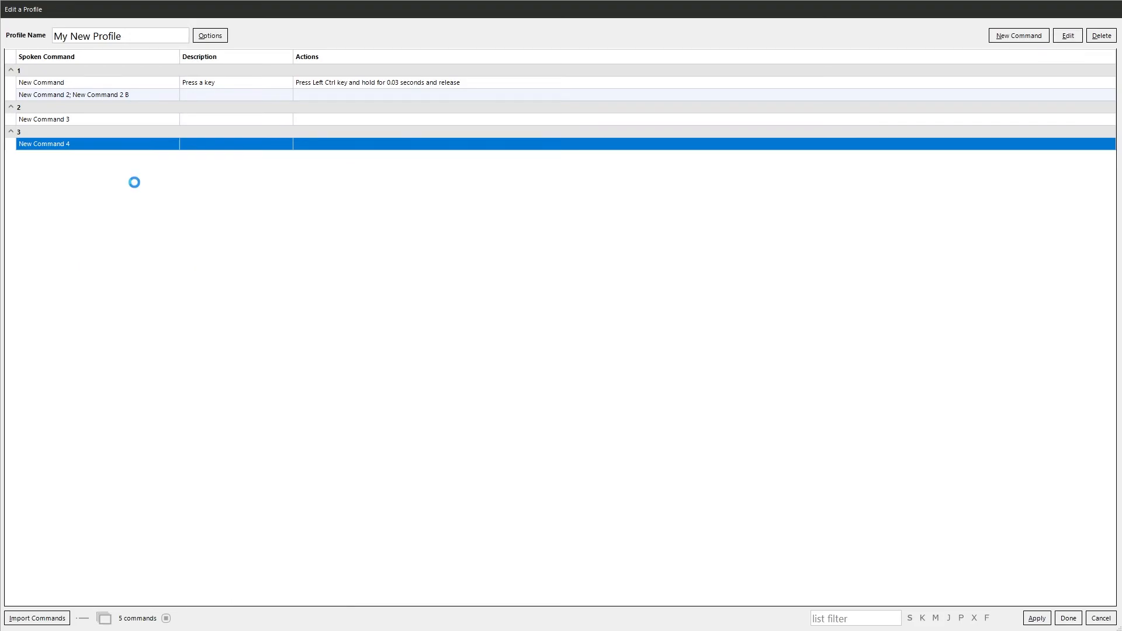
pyautogui.click(448, 54)
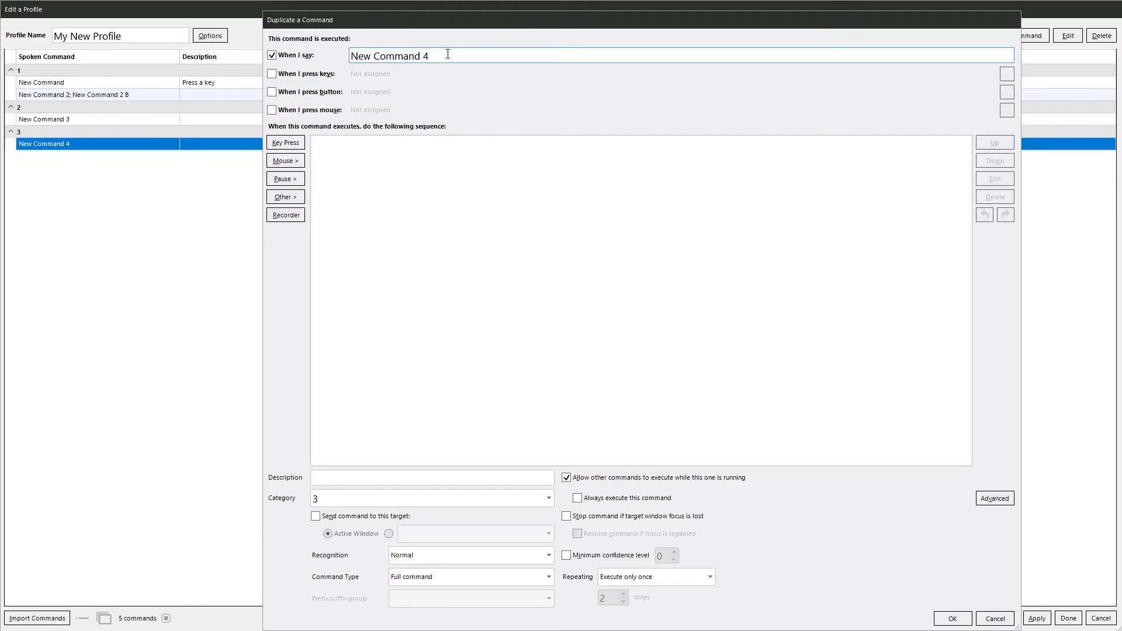
pyautogui.click(950, 620)
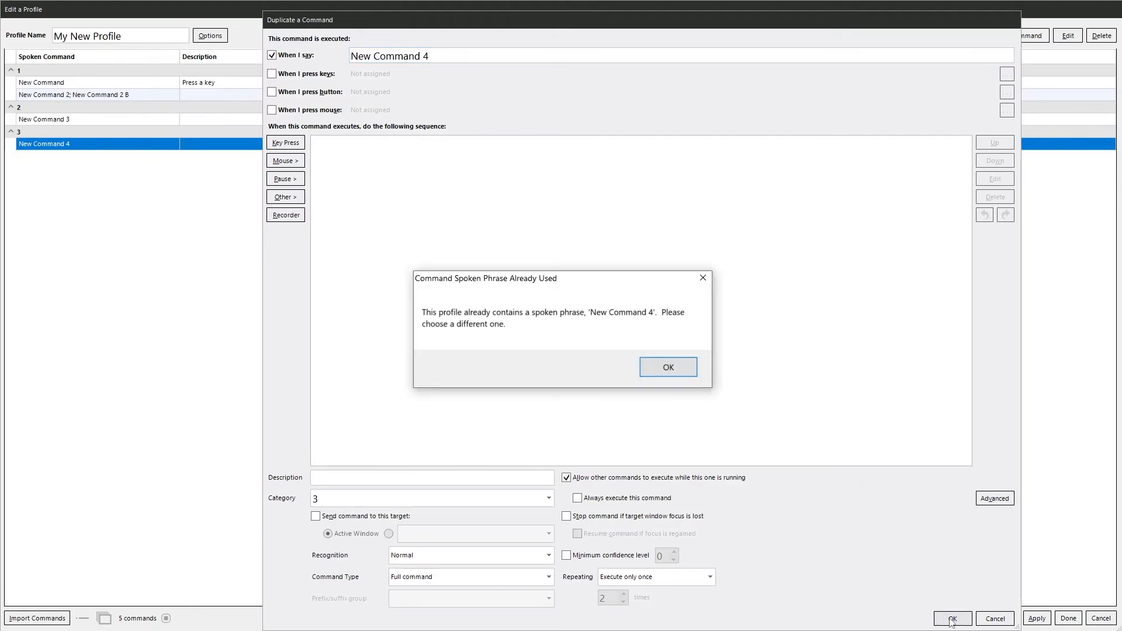
pyautogui.click(665, 363)
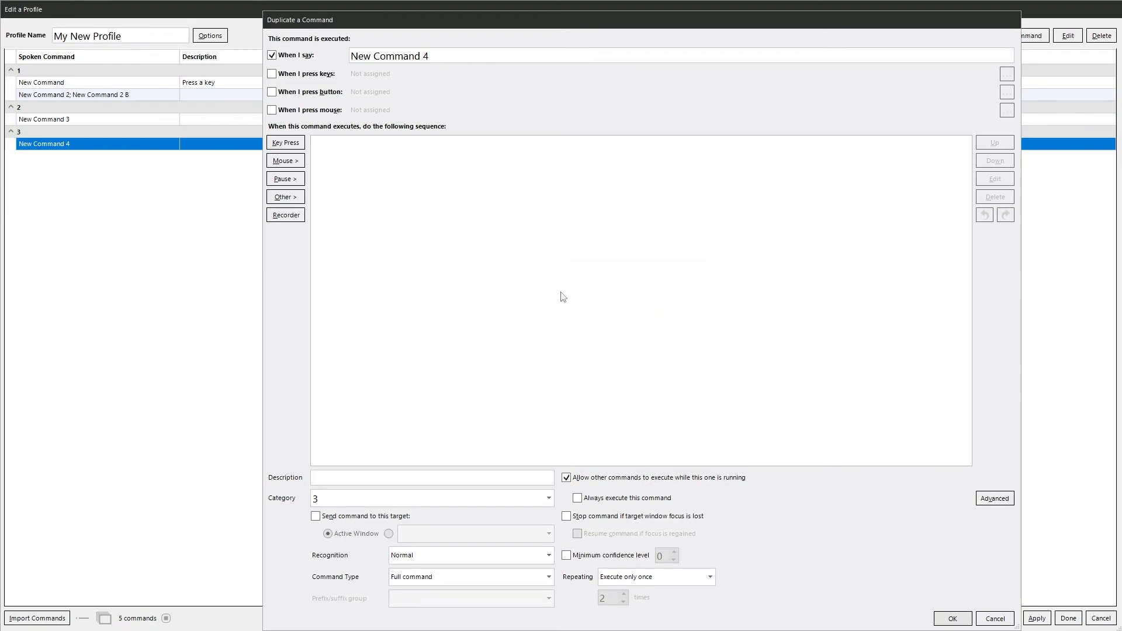
pyautogui.click(995, 620)
# Paste two copies of New Command 4 into category 3 and one copy of New Command 3 into category 2.
pyautogui.rightClick(80, 149)
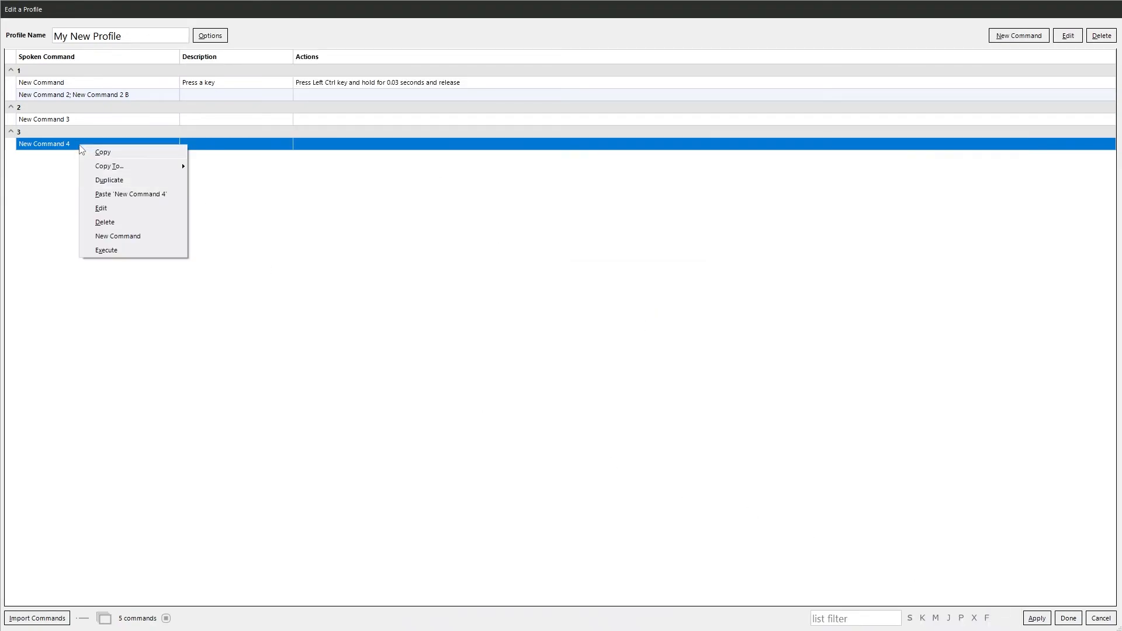
pyautogui.click(124, 194)
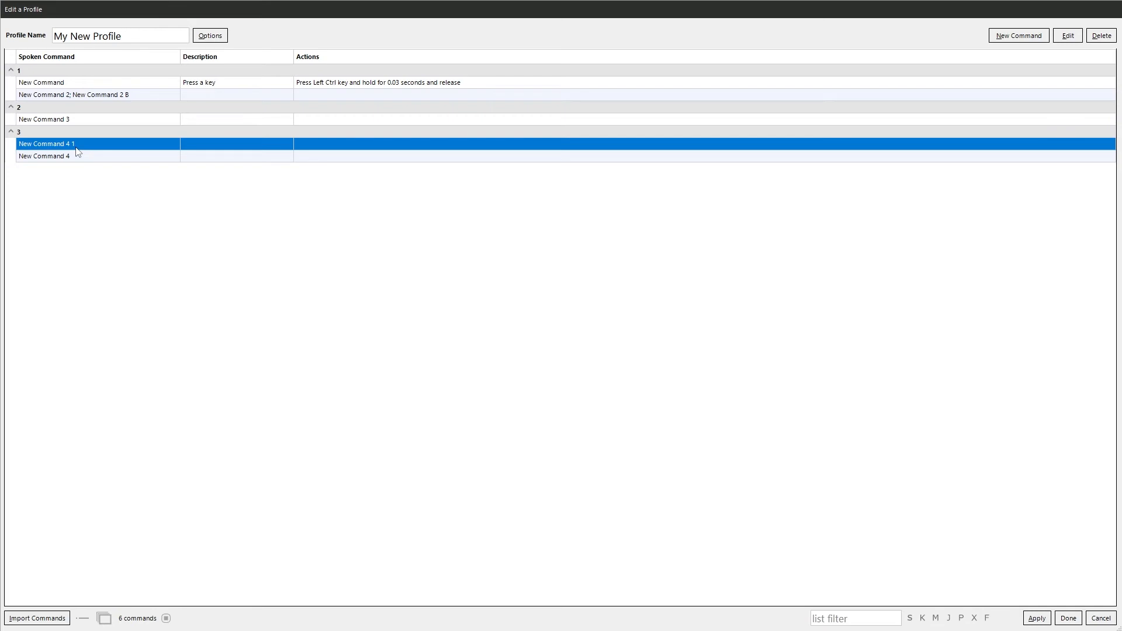
pyautogui.hotkey('ctrl', 'v')
pyautogui.click(86, 119)
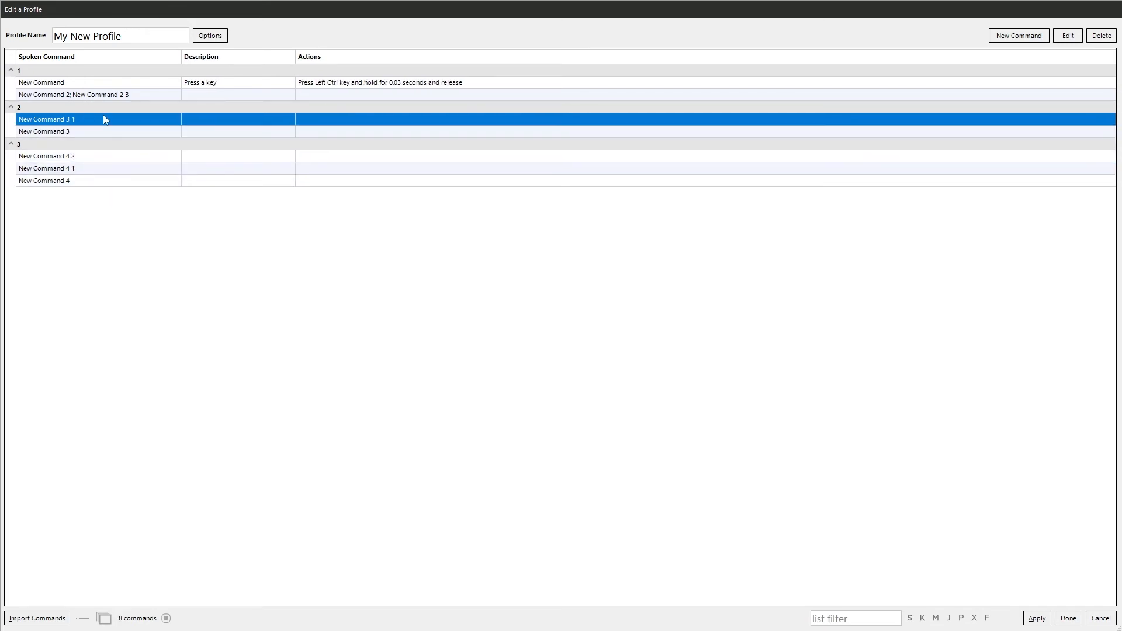
# Delete the pasted copies of New Command 3 and New Command 4 from the profile.
pyautogui.click(92, 146)
pyautogui.press('Delete')
pyautogui.press('Delete')
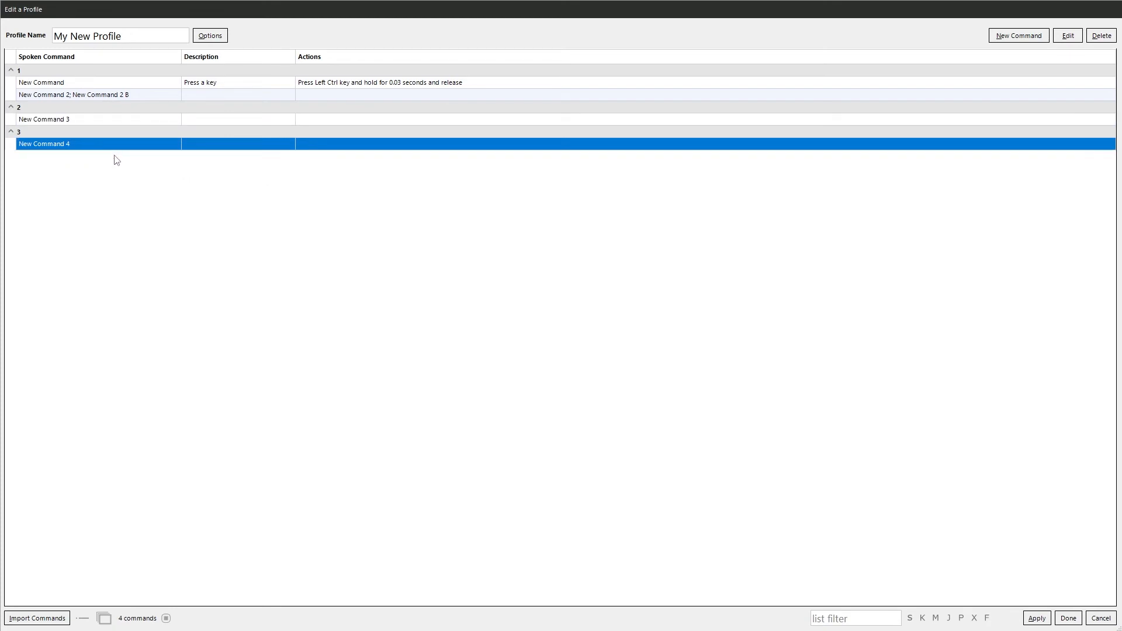
pyautogui.rightClick(93, 150)
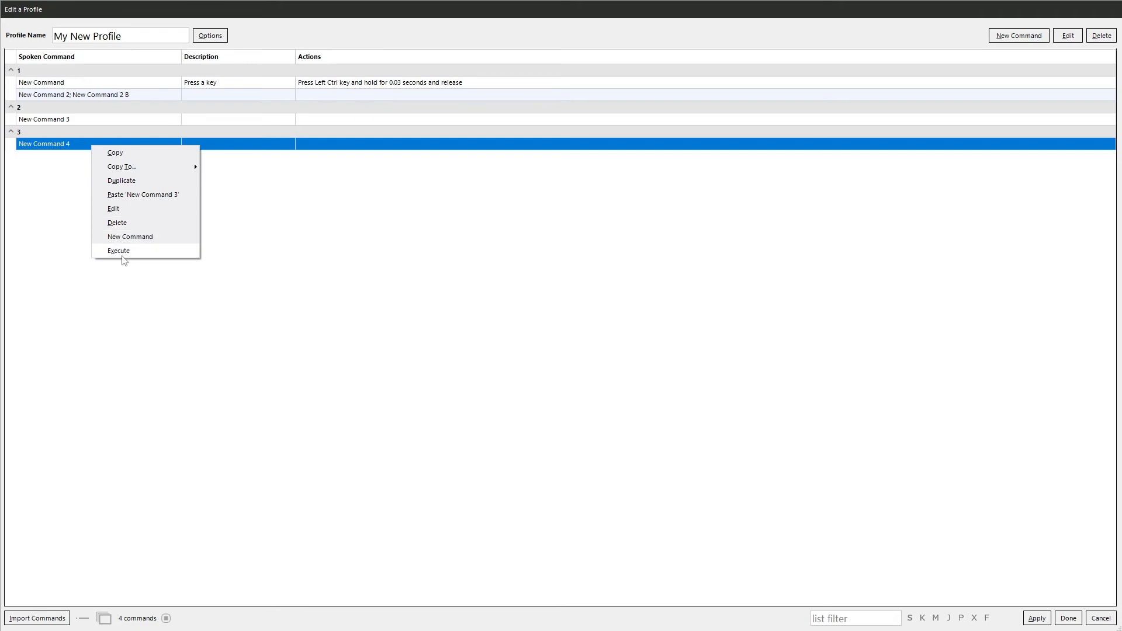
pyautogui.click(170, 336)
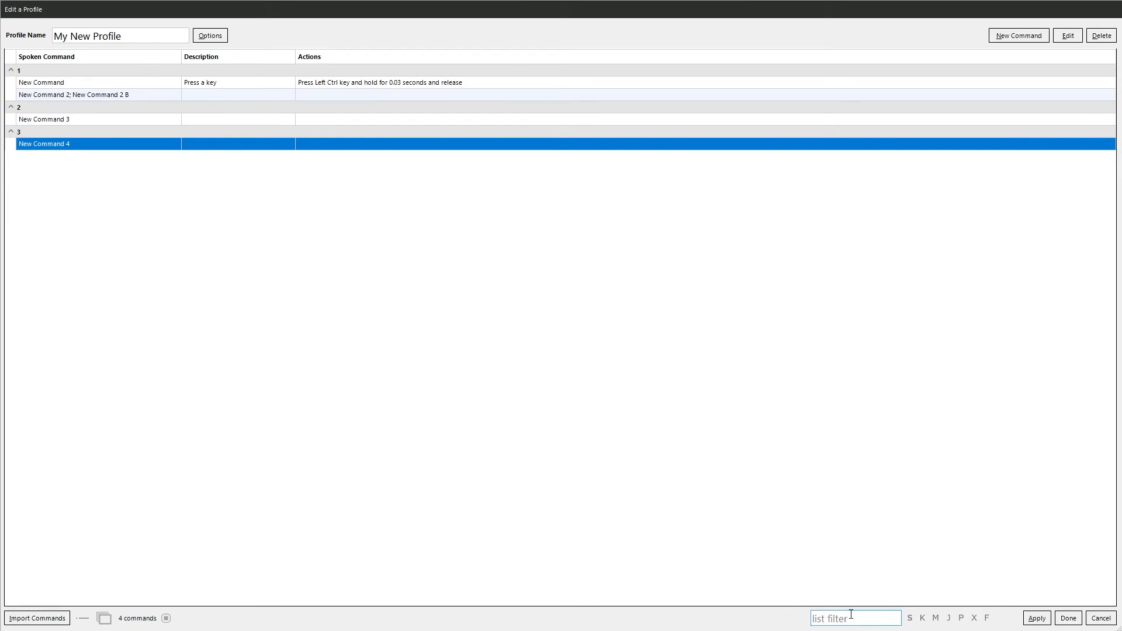
# Filter the command list by "new", "4", "2" and "2b" in turn.
pyautogui.click(860, 621)
pyautogui.write('new')
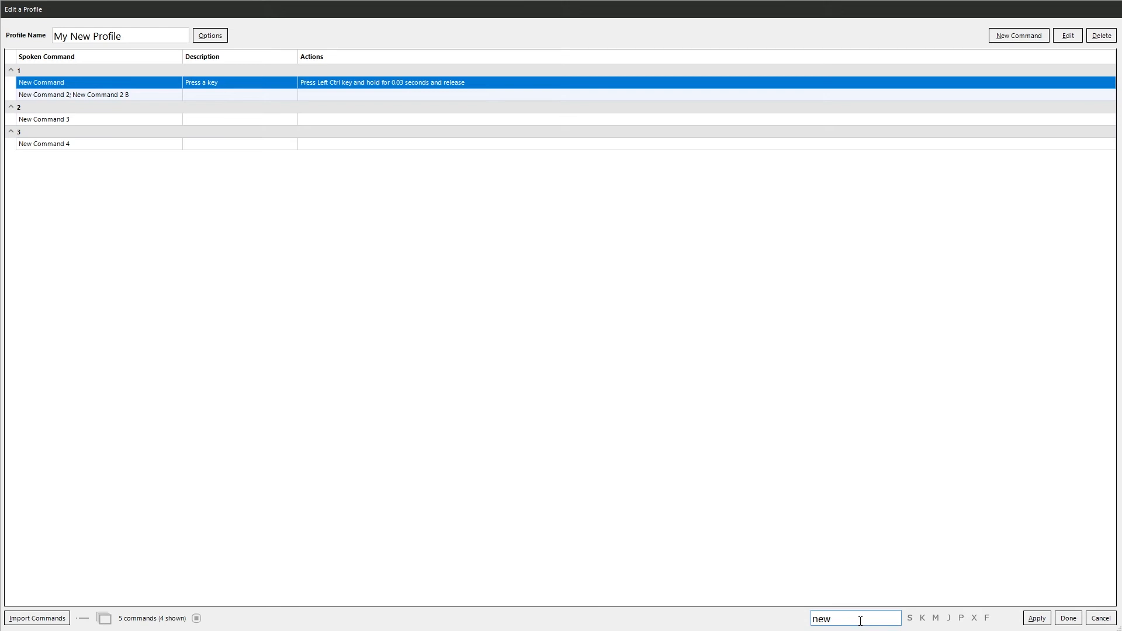
pyautogui.press('BackSpace')
pyautogui.press('BackSpace')
pyautogui.press('BackSpace')
pyautogui.write('4')
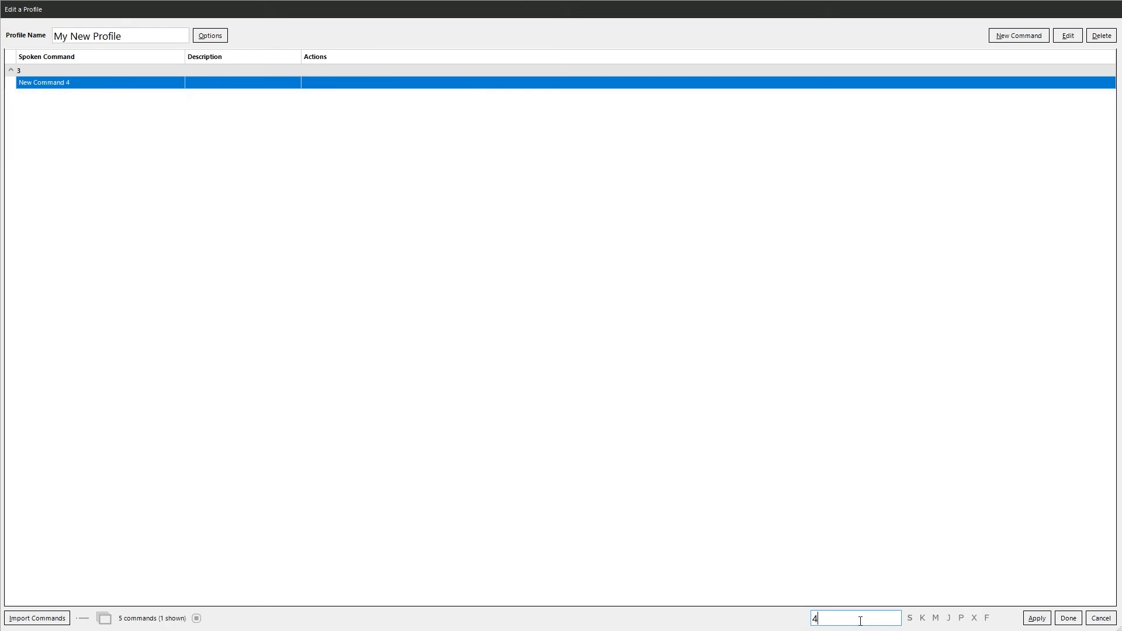
pyautogui.press('BackSpace')
pyautogui.write('2')
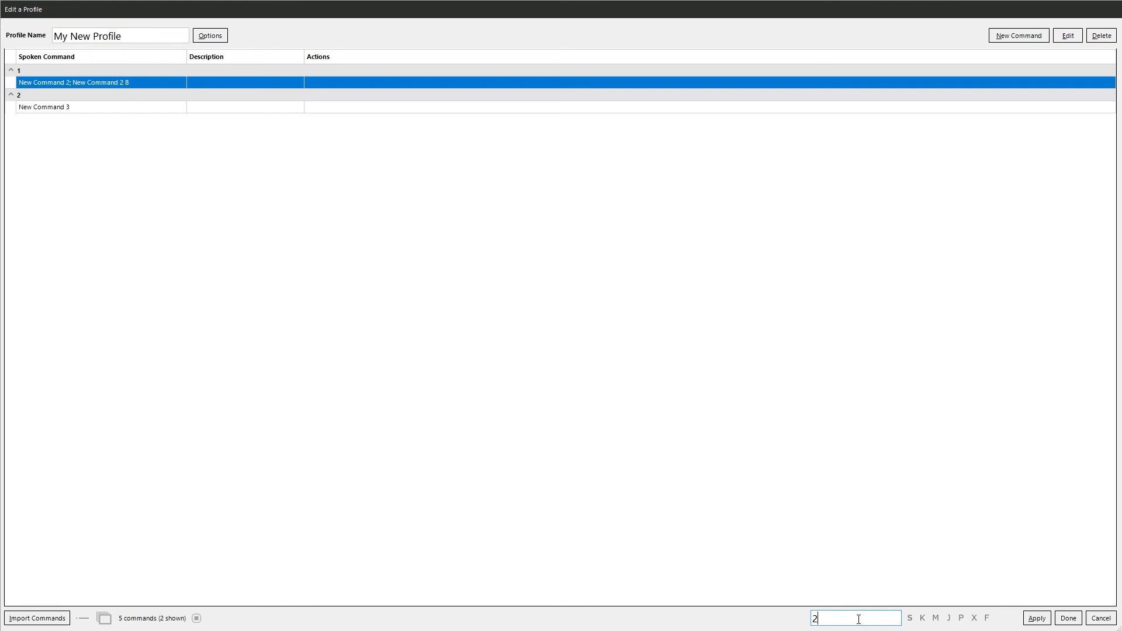
pyautogui.write('b')
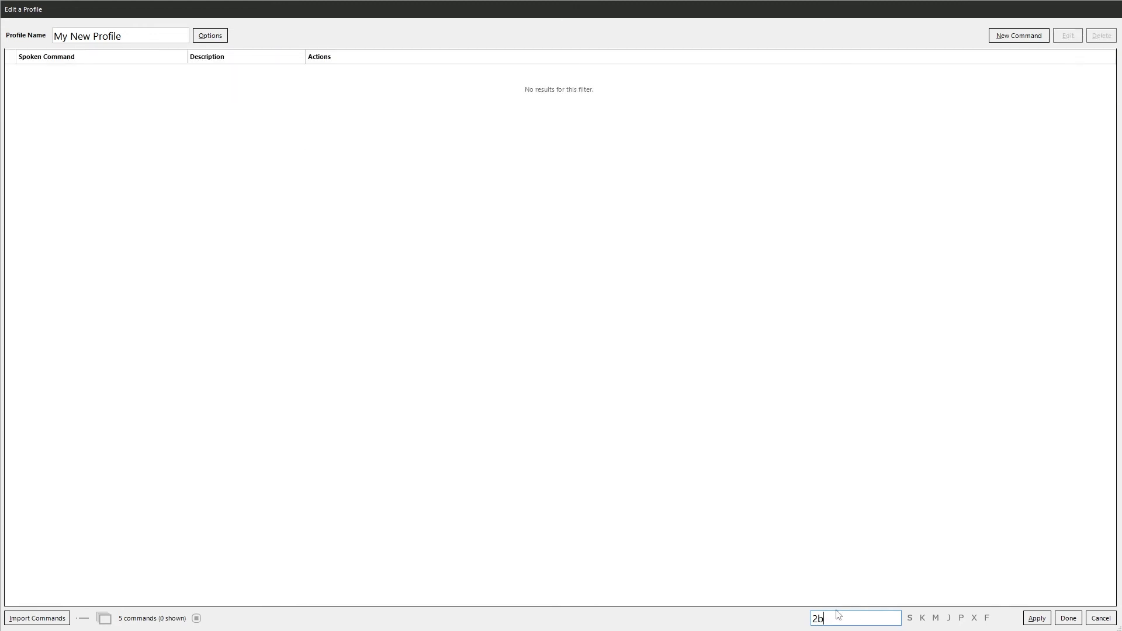
# Clear the list's text filter, and hide and reshow commands with a disabled 'When I say' attribute, followed by full commands.
pyautogui.press('BackSpace')
pyautogui.press('BackSpace')
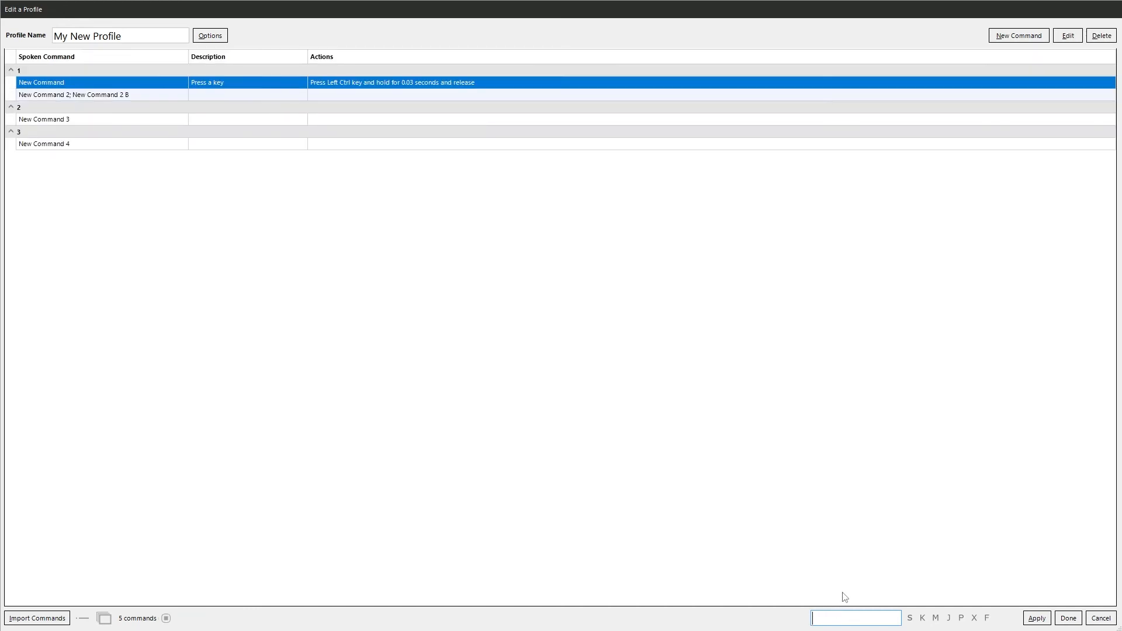
pyautogui.click(913, 618)
pyautogui.click(911, 619)
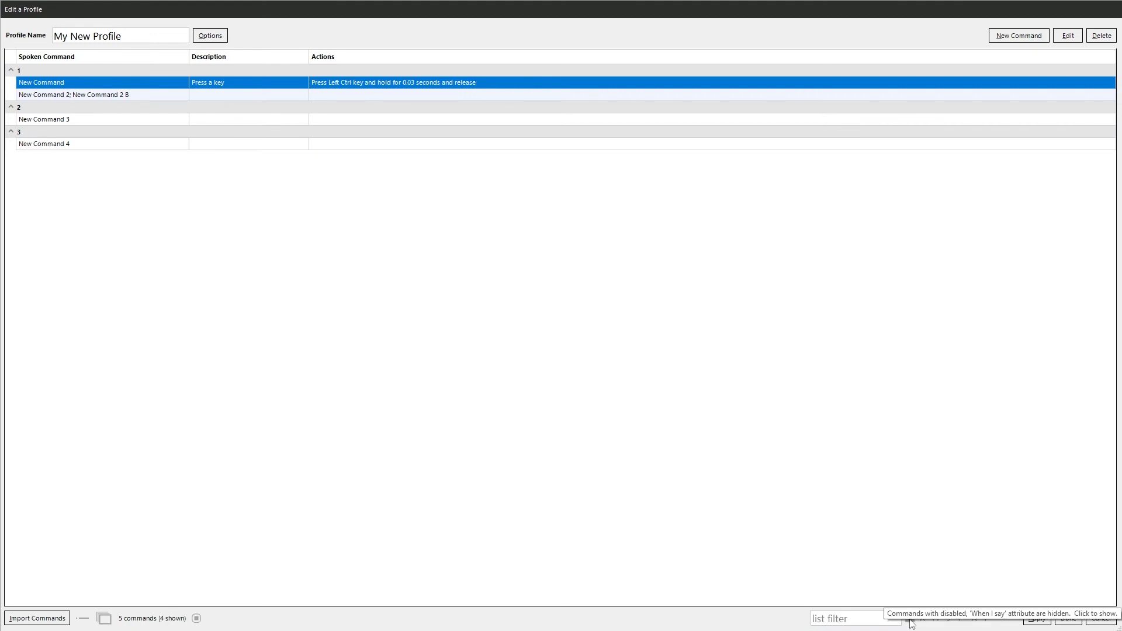
pyautogui.click(912, 620)
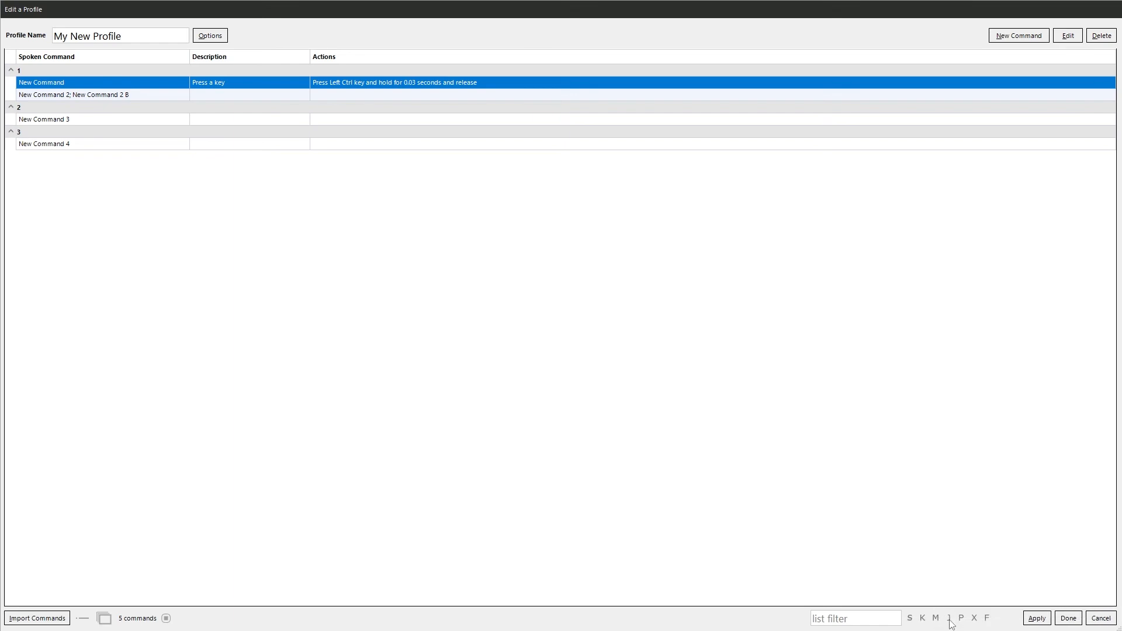
pyautogui.click(987, 619)
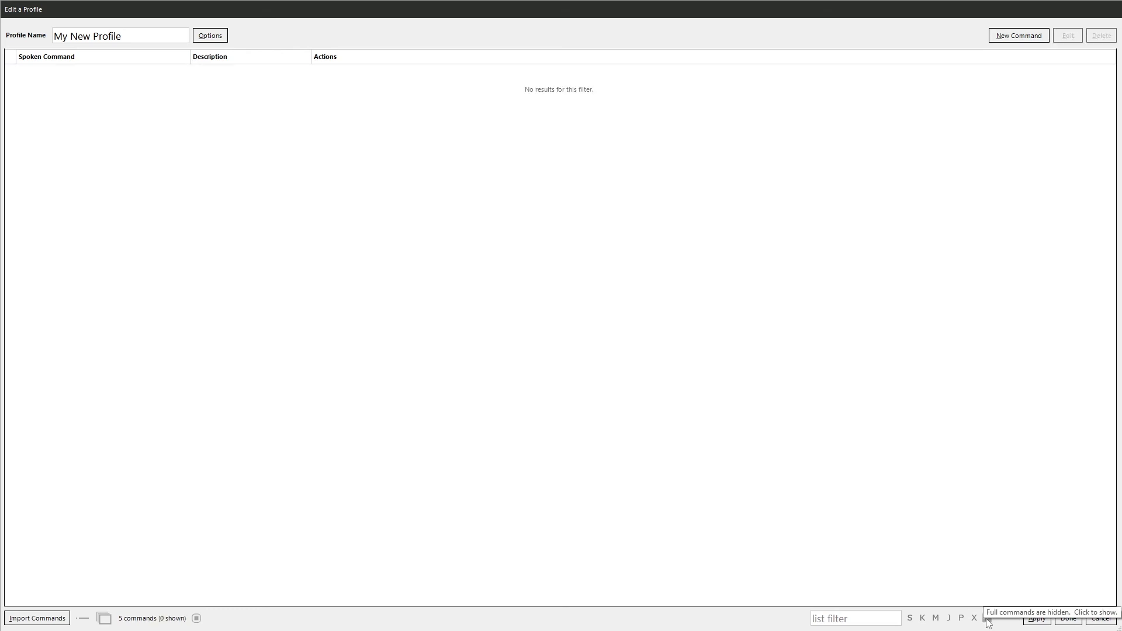
pyautogui.click(987, 620)
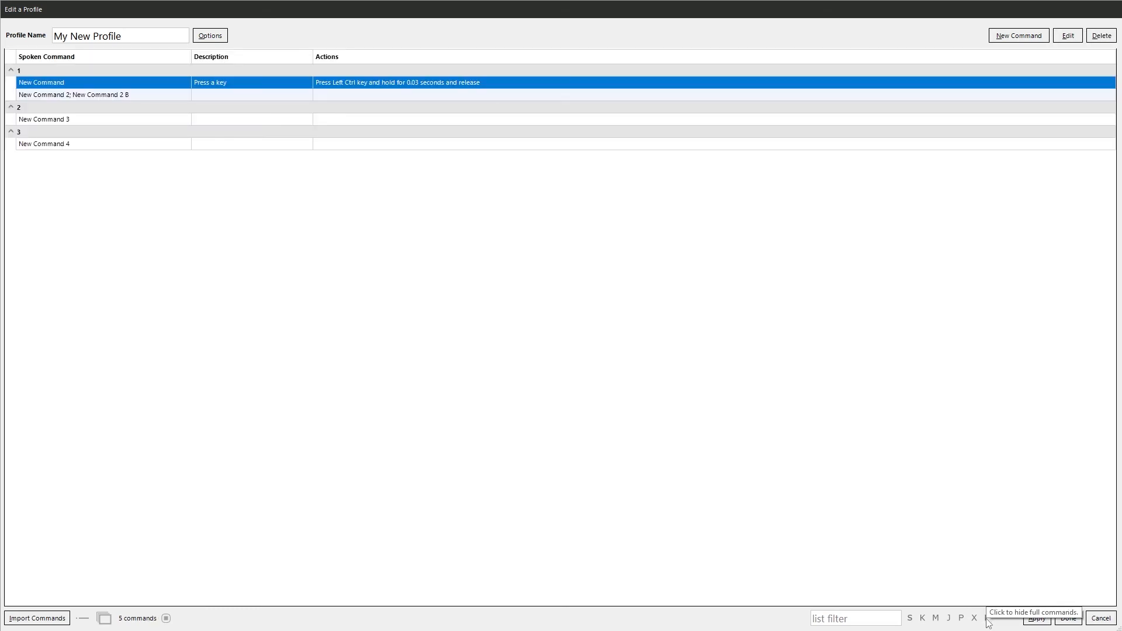
# Apply the changes made to My New Profile.
pyautogui.click(1037, 618)
pyautogui.click(1067, 620)
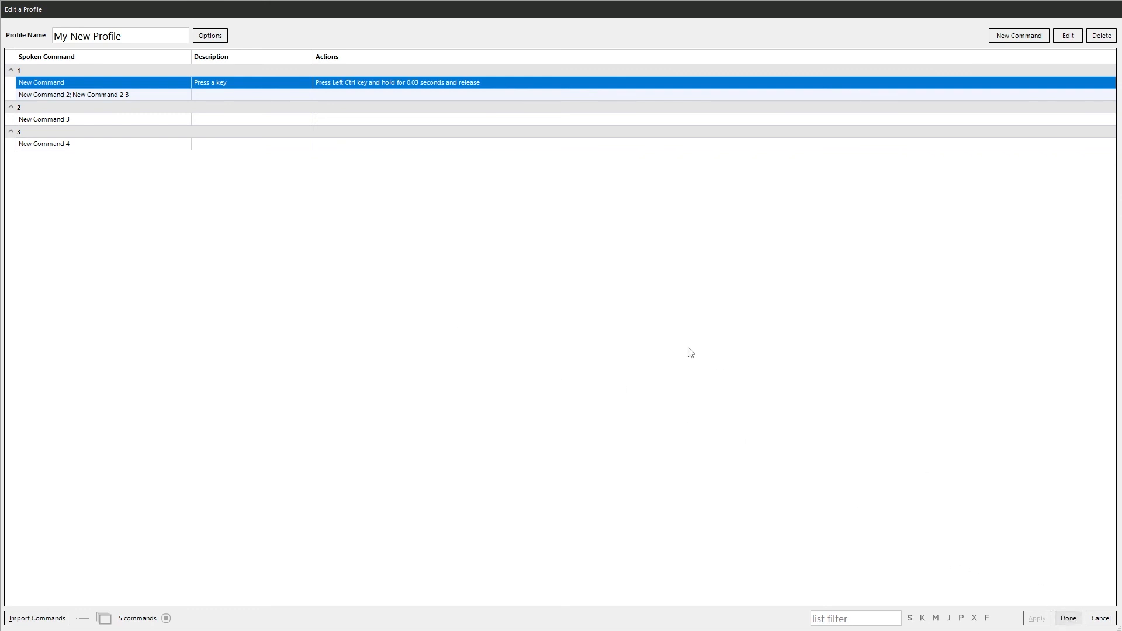